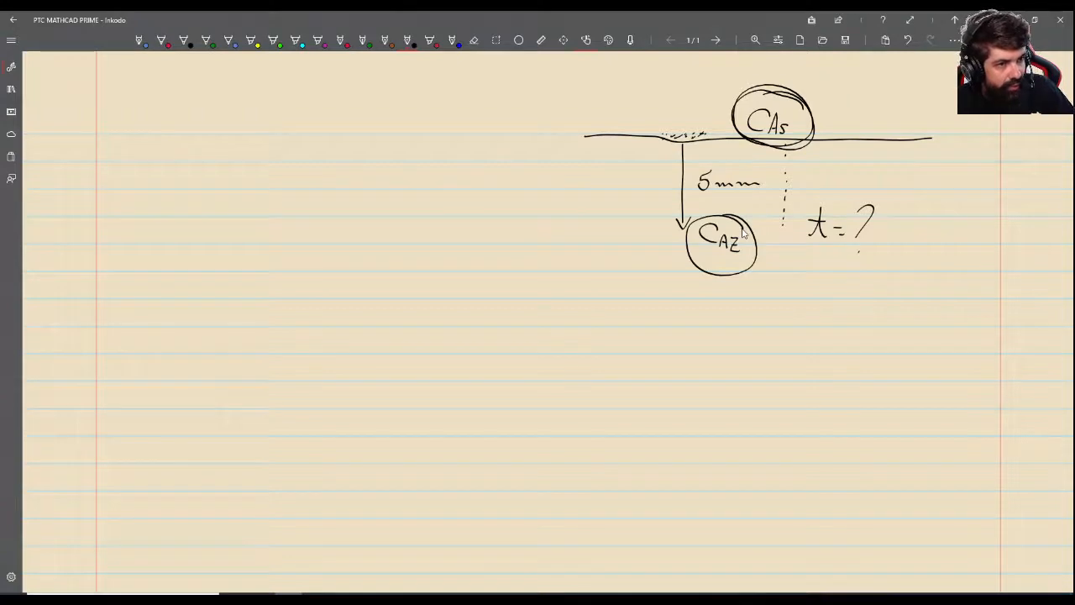
- Correct the depth label to 0,5 µm and sketch a long lower boundary line with a curved upward arrow rising from it
left_click_drag(687, 172, 696, 173)
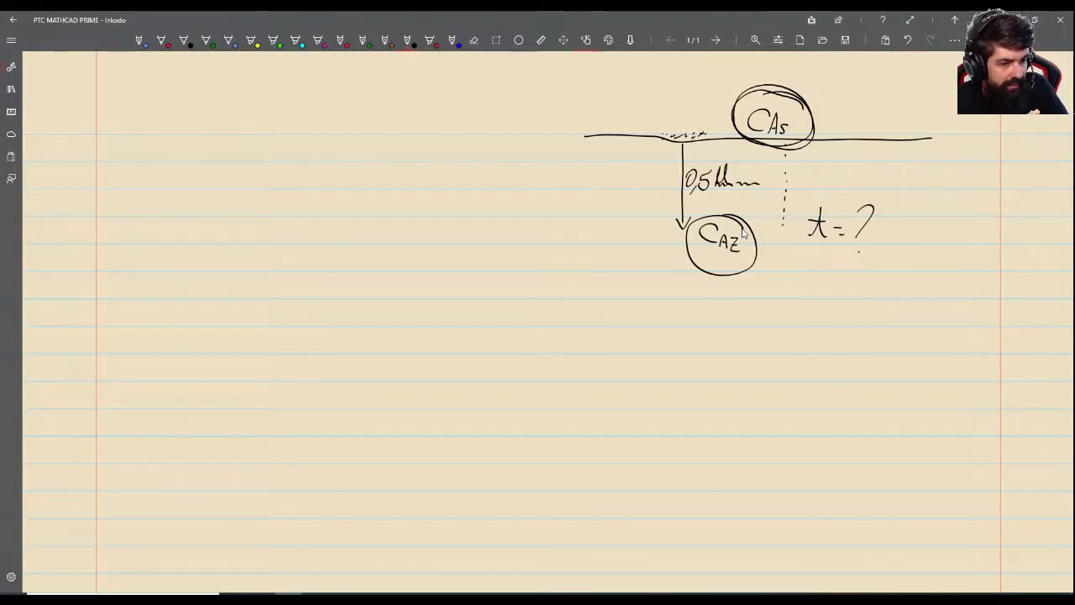
left_click_drag(546, 523, 1017, 534)
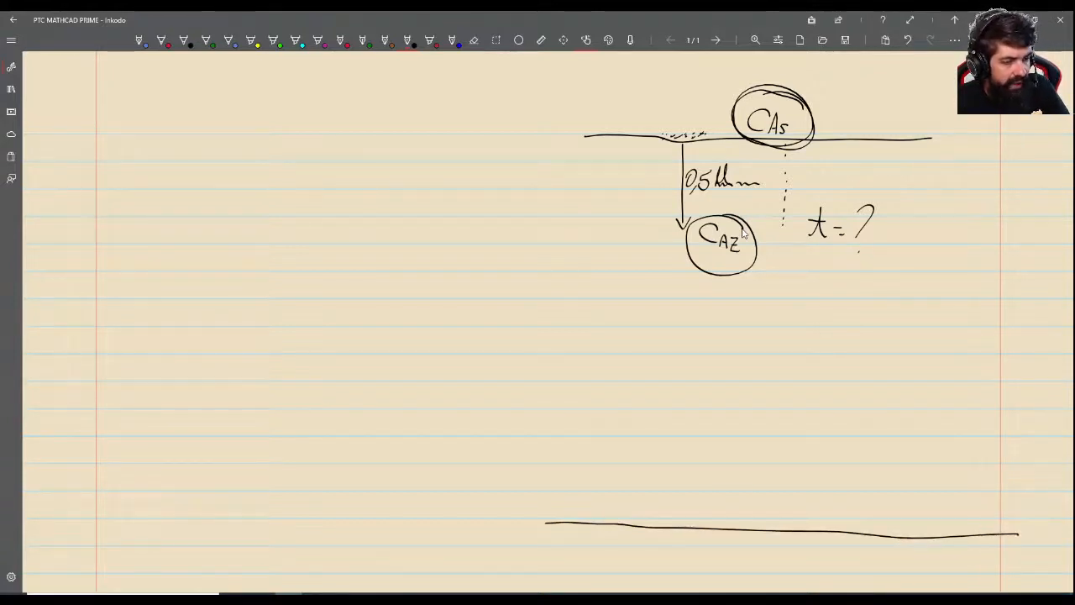
left_click_drag(784, 342, 765, 522)
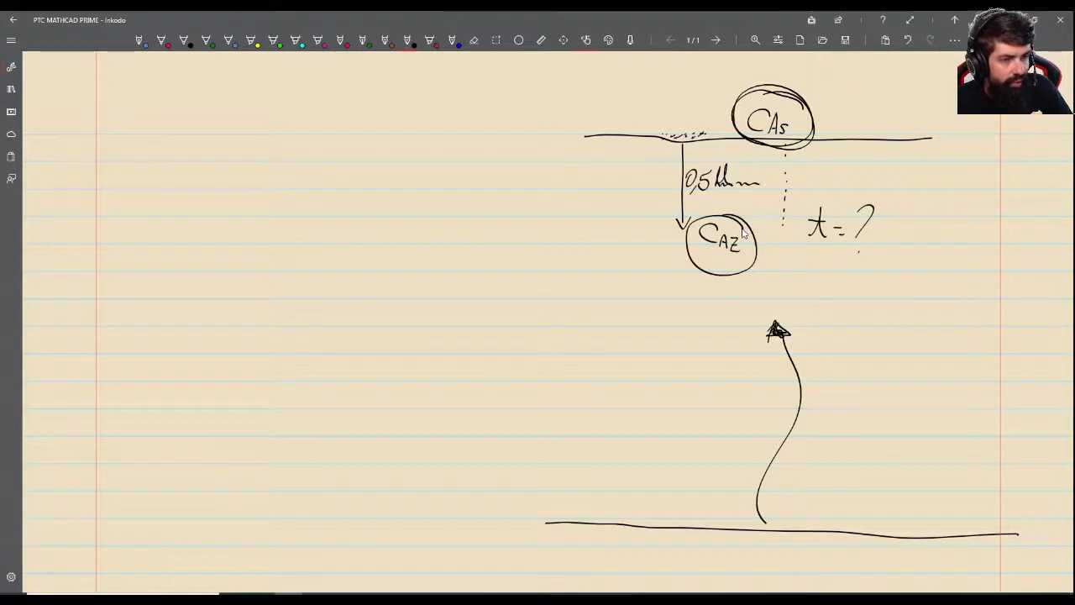
- Handwrite "Semi-infinito" just below the C_AZ label in the diffusion sketch
left_click_drag(528, 282, 528, 302)
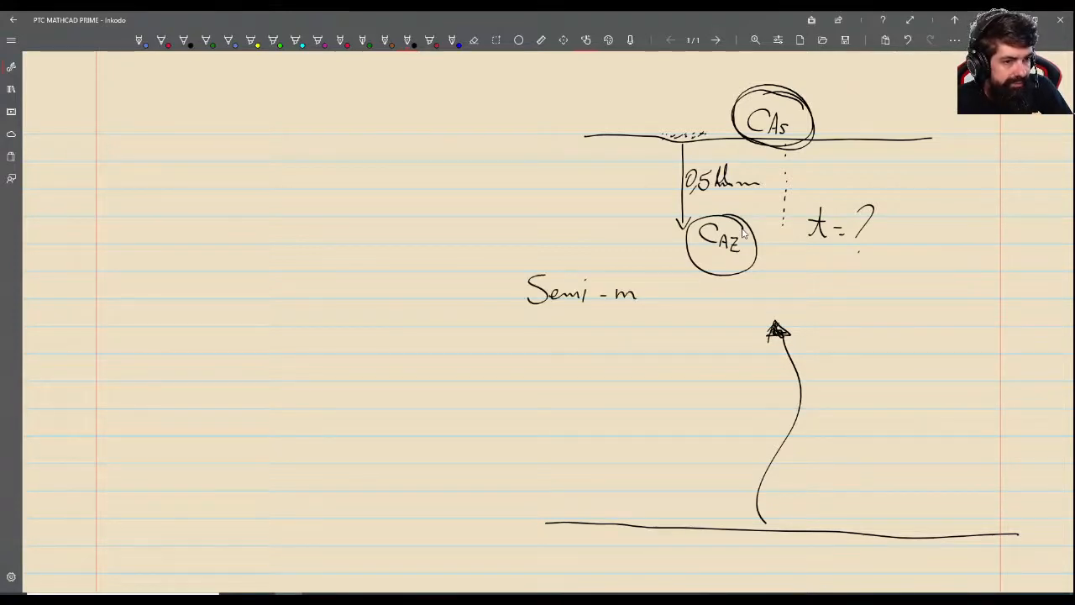
left_click_drag(636, 298, 653, 295)
mouse_move(661, 289)
left_mouse_down()
mouse_move(660, 300)
mouse_move(680, 299)
left_mouse_up()
mouse_move(690, 273)
left_mouse_down()
mouse_move(689, 299)
mouse_move(706, 292)
left_mouse_up()
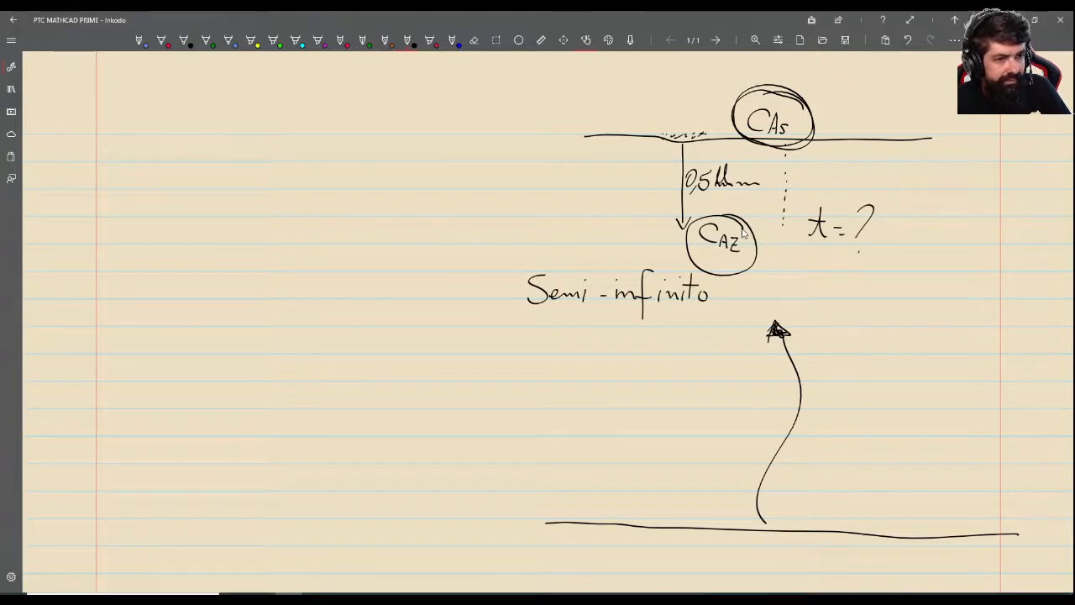
- Switch to Mathcad Prime and review the c_A(t) equation, the minerr solve block and the target concentration in the problem statement
key("alt+Tab")
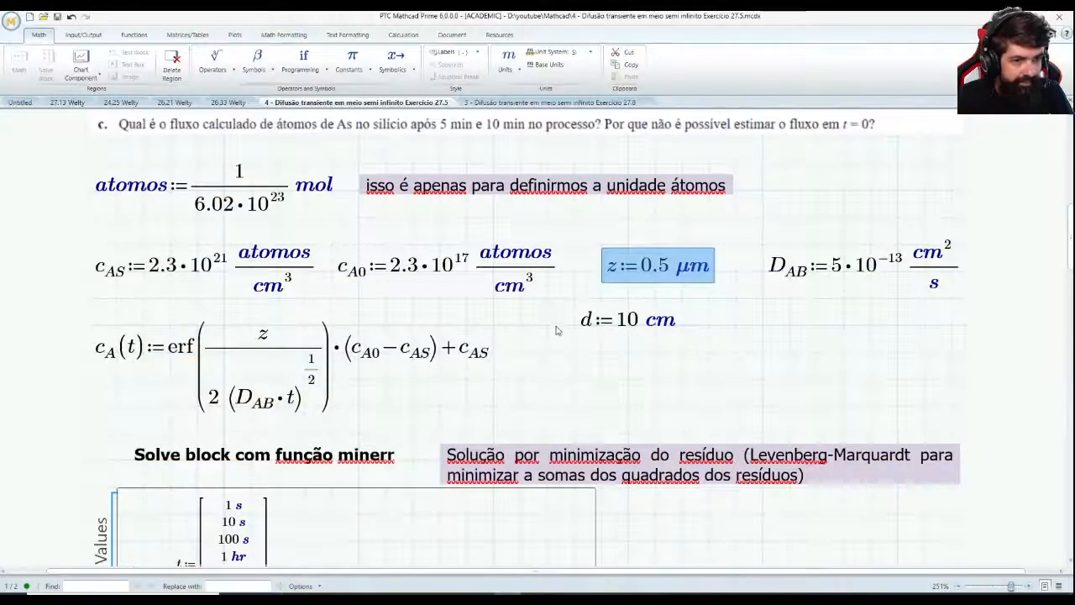
scroll(557, 330, "down", 3)
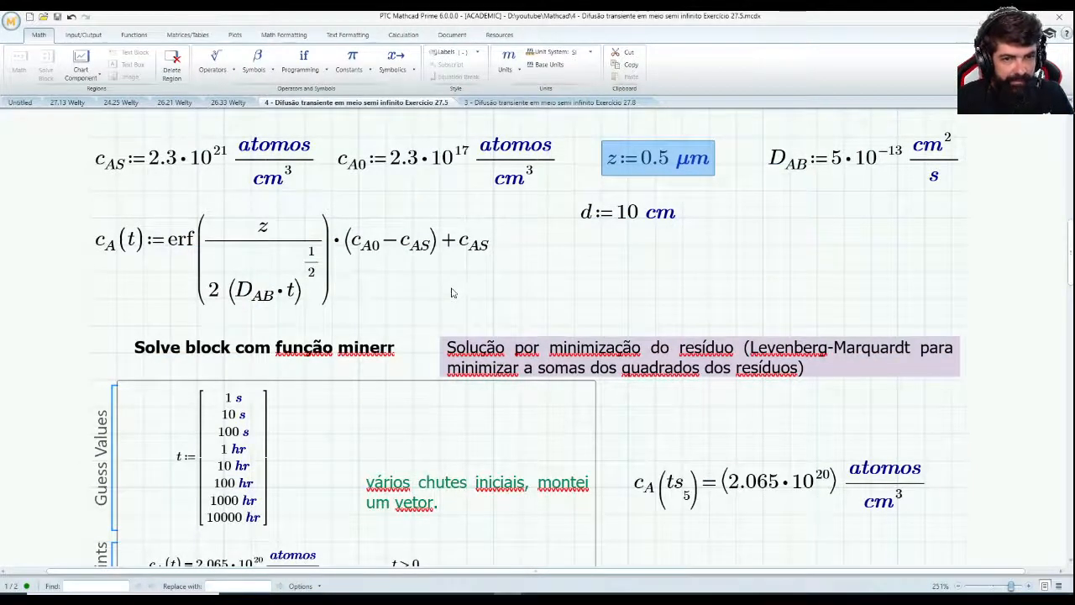
scroll(451, 292, "down", 2)
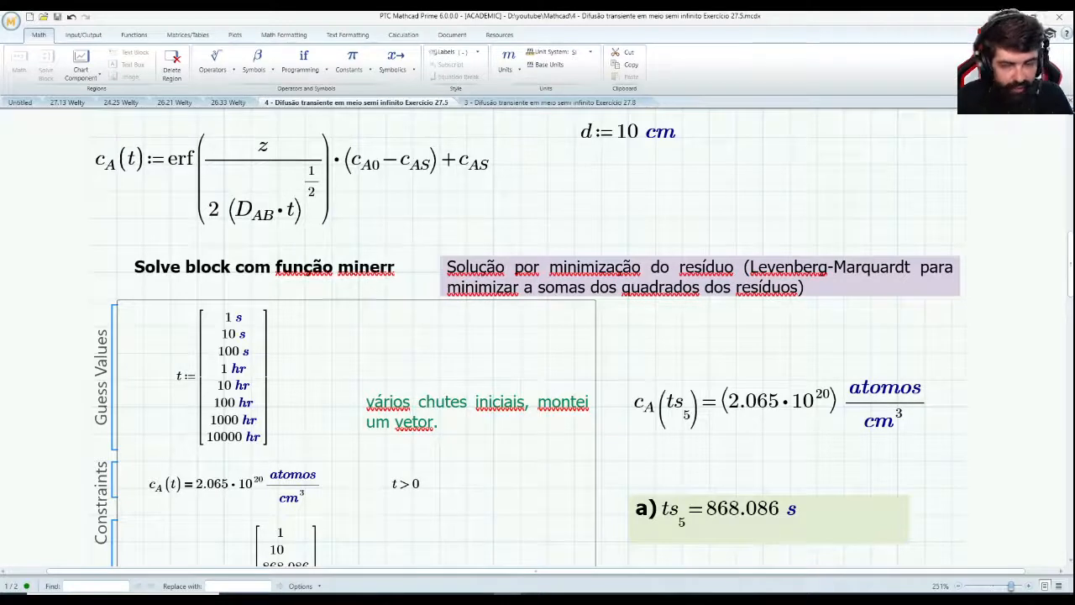
scroll(353, 262, "down", 2)
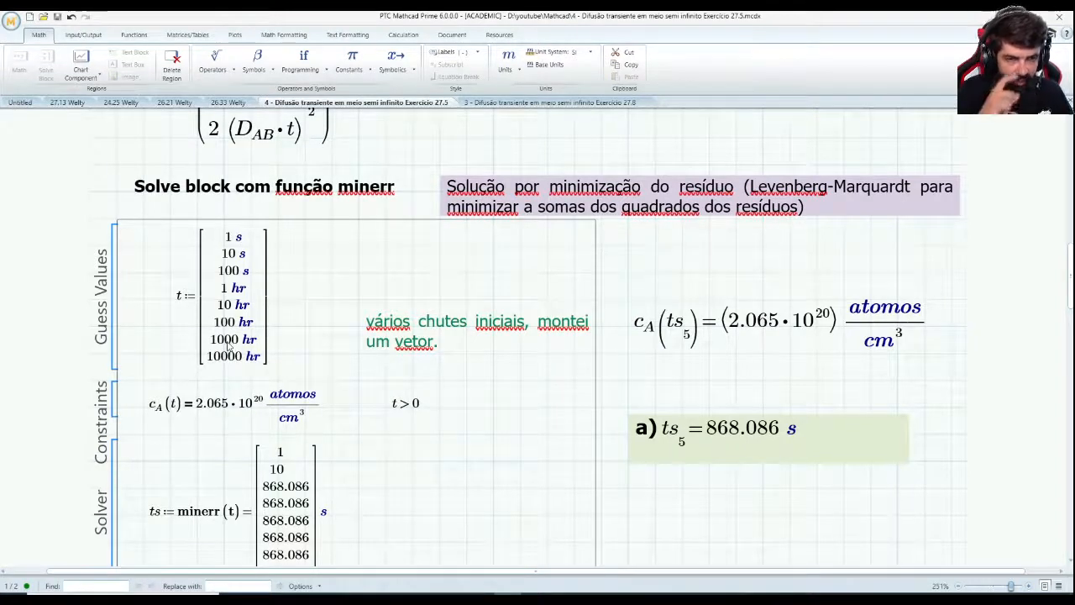
scroll(267, 353, "down", 2)
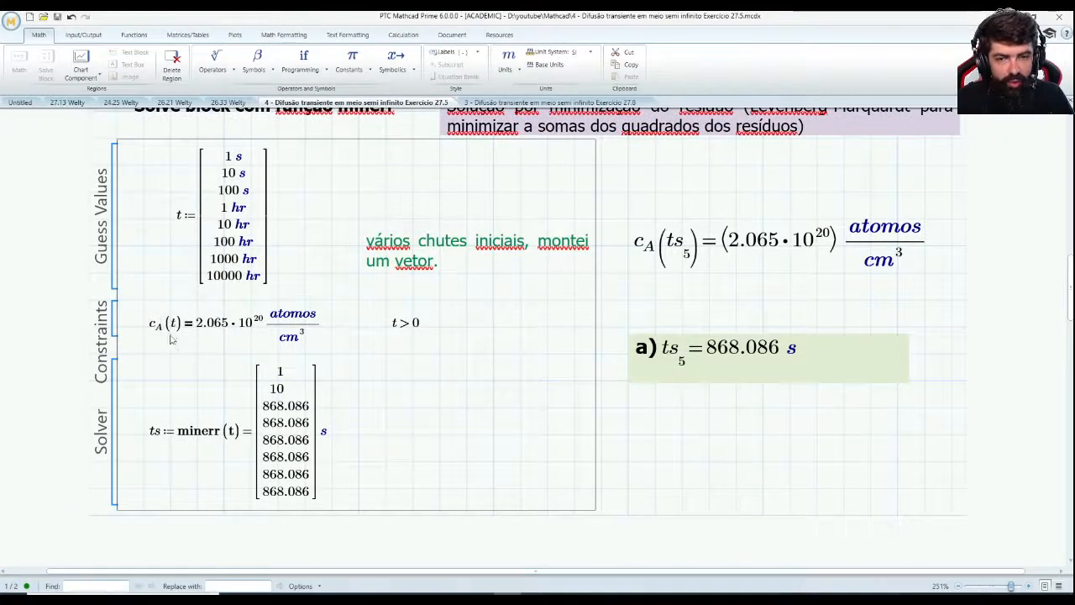
scroll(507, 338, "up", 13)
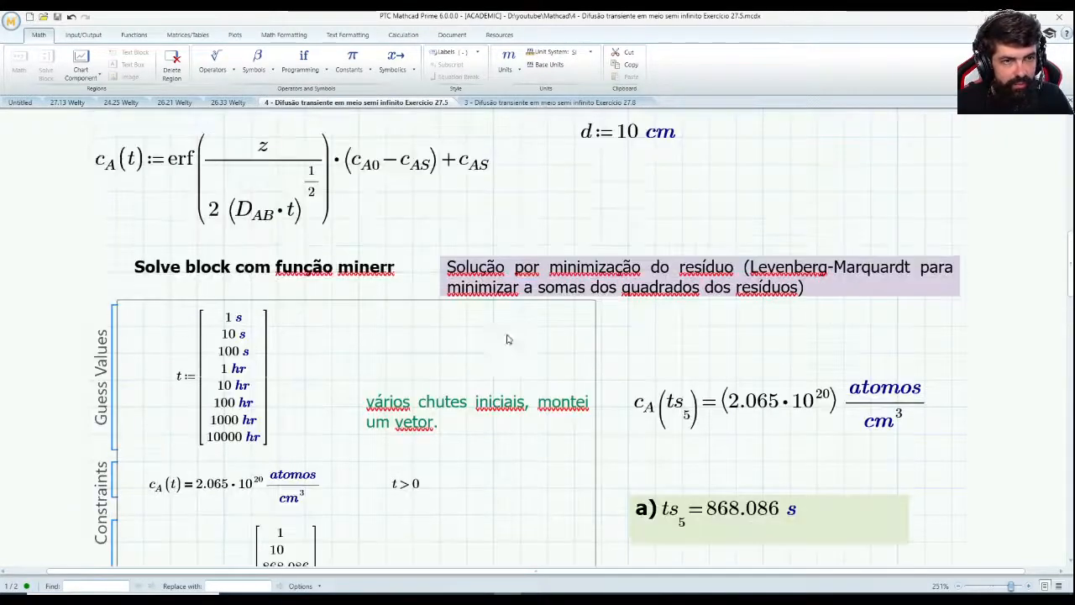
scroll(479, 284, "up", 1)
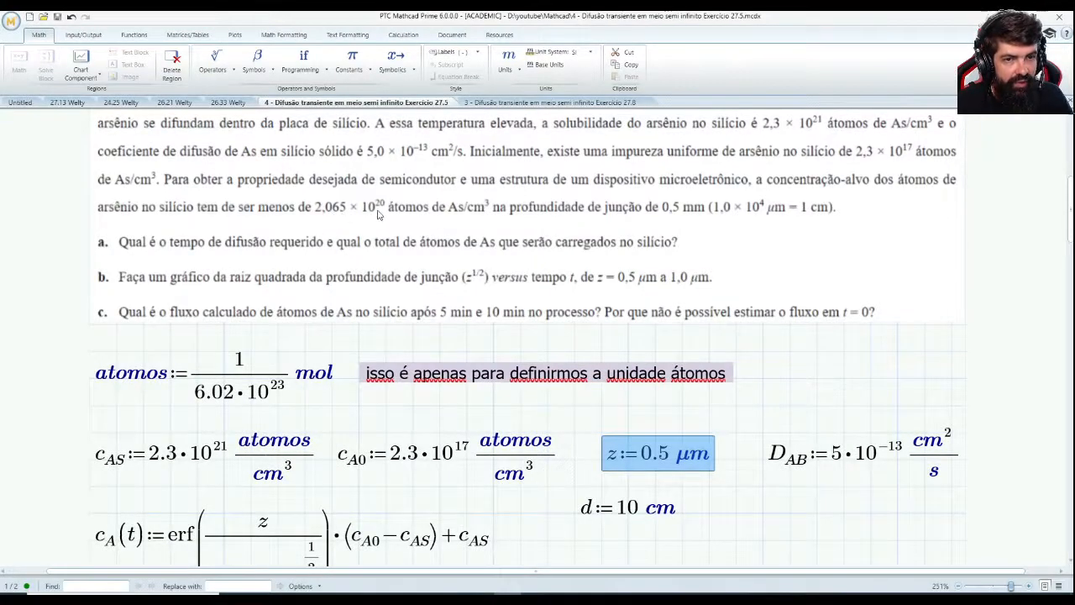
scroll(378, 215, "down", 14)
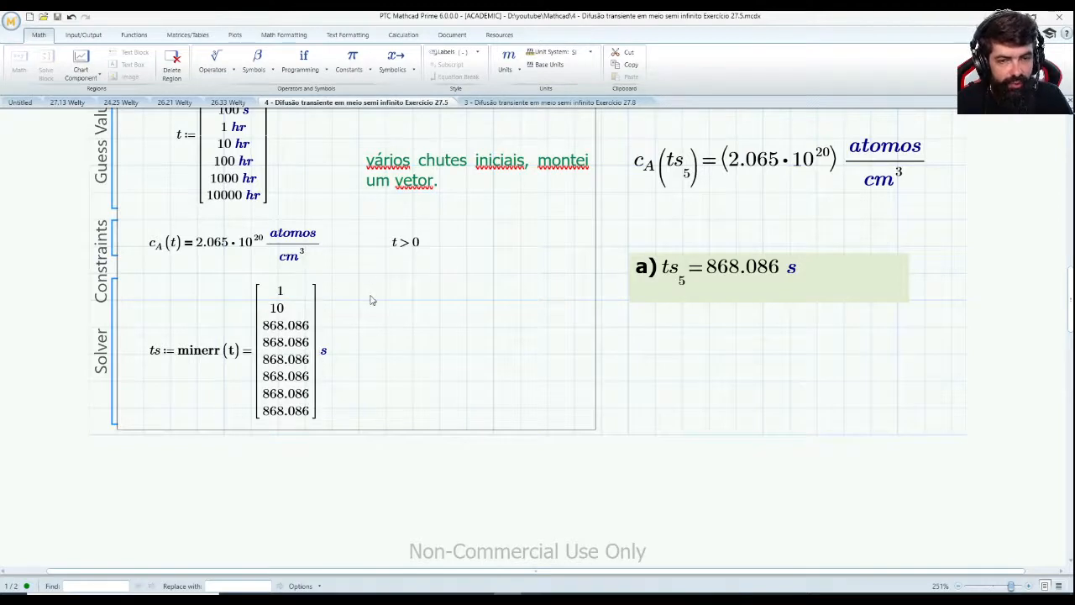
- Delete the t > 0 constraint from the solve block and recalculate
left_click(424, 243)
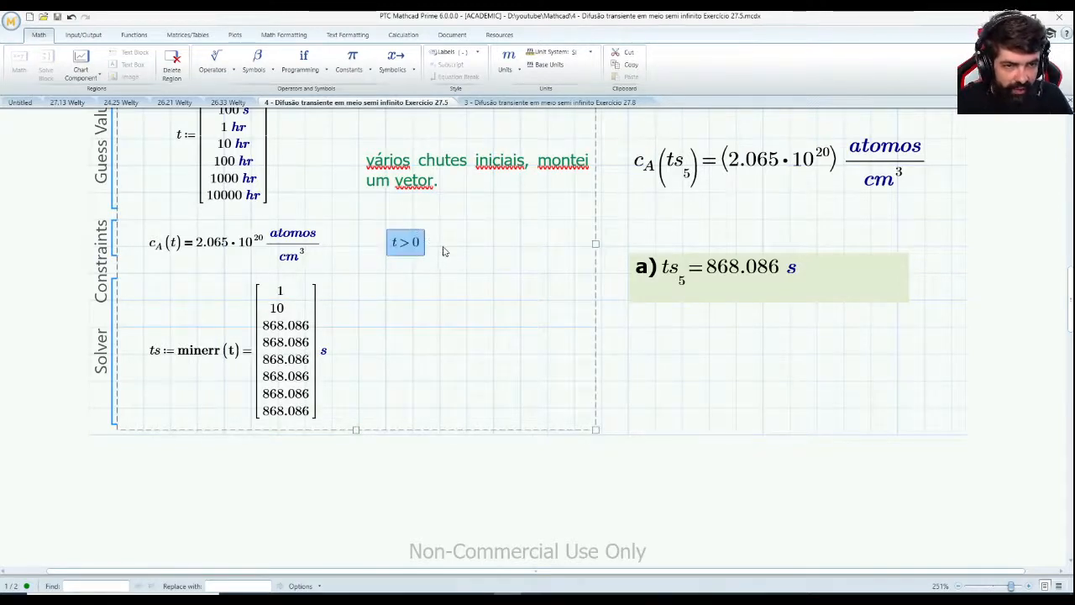
left_click(422, 249)
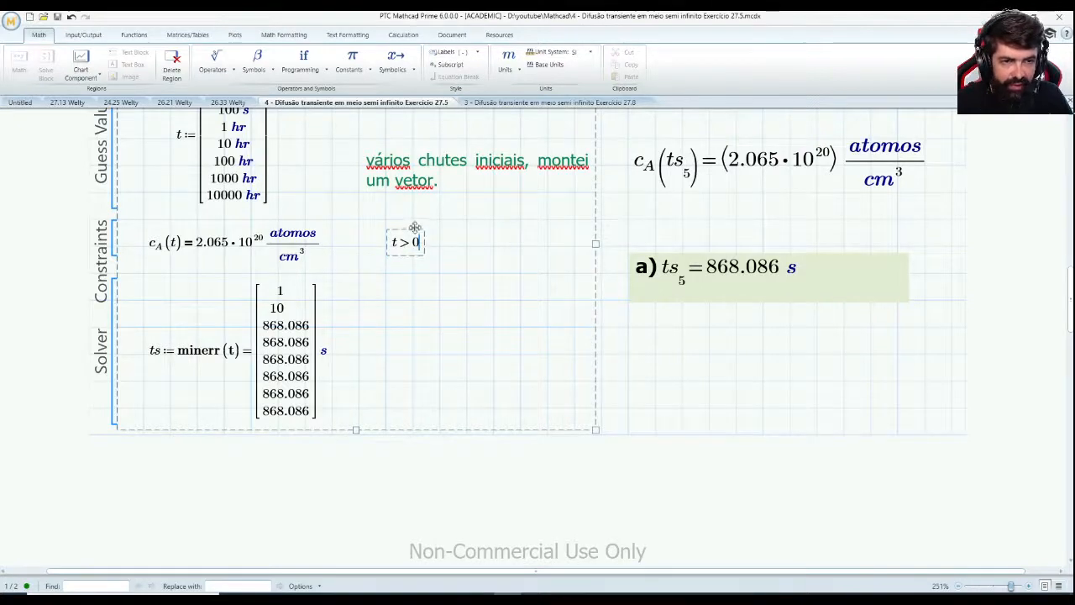
left_click(415, 228)
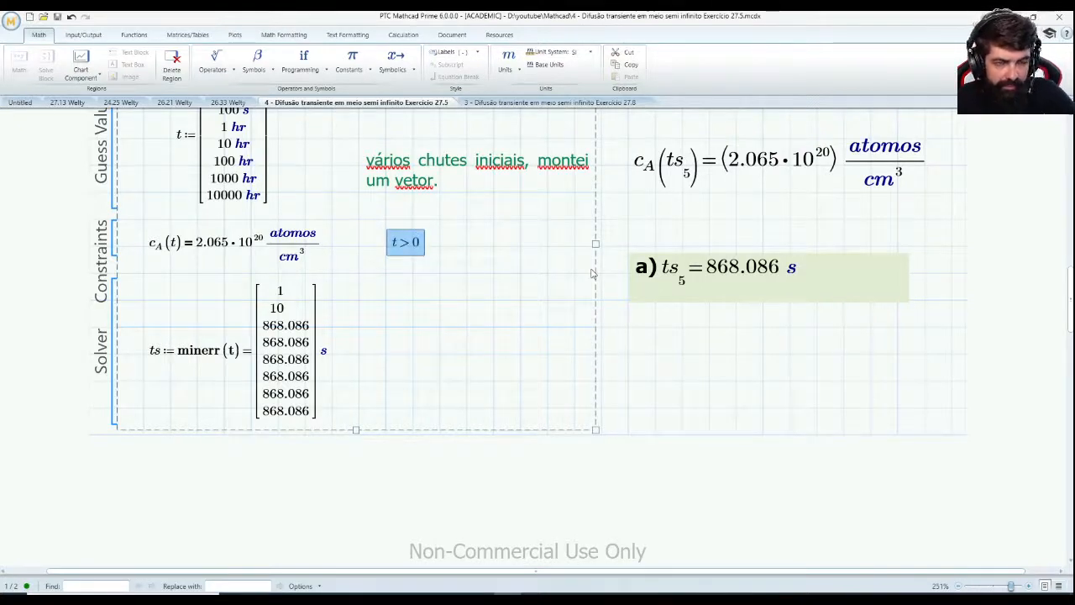
key("Delete")
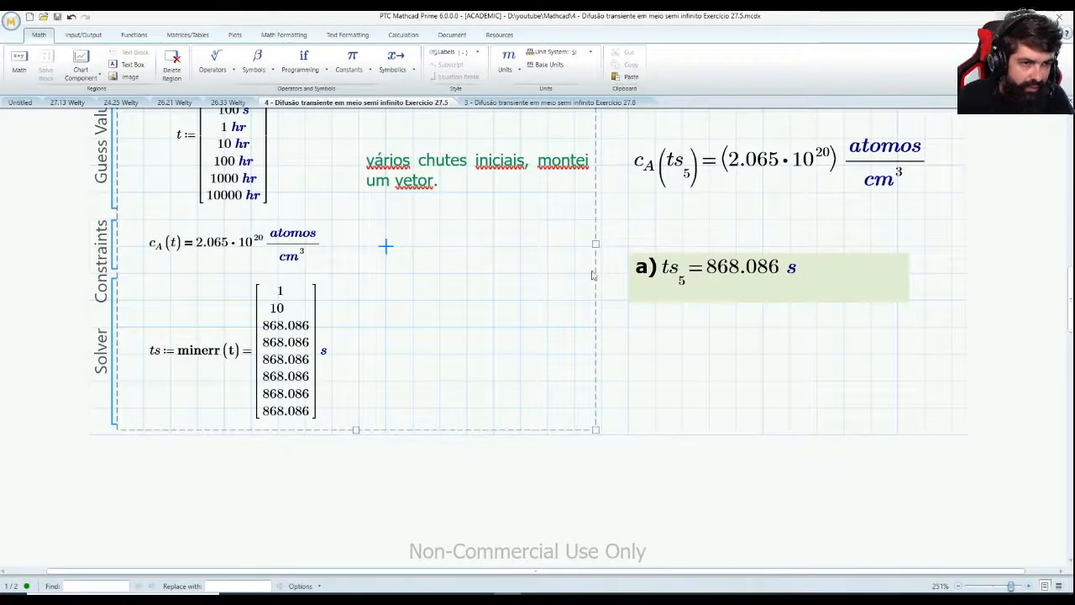
left_click(655, 356)
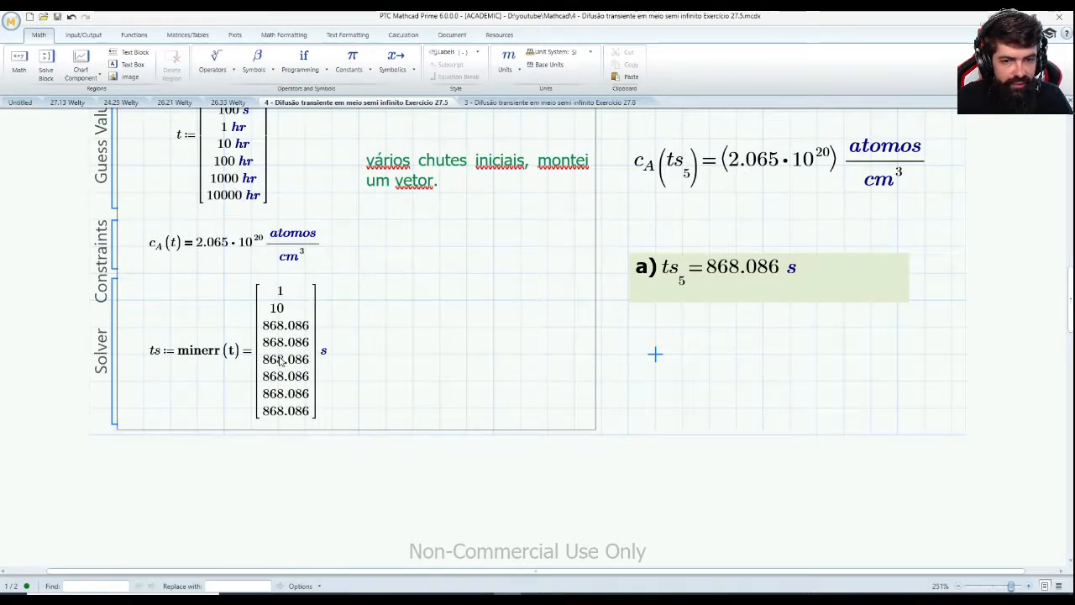
- Enter the constraint t > 0 beside the c_A(t) equation in the solve block and recalculate
left_click(360, 244)
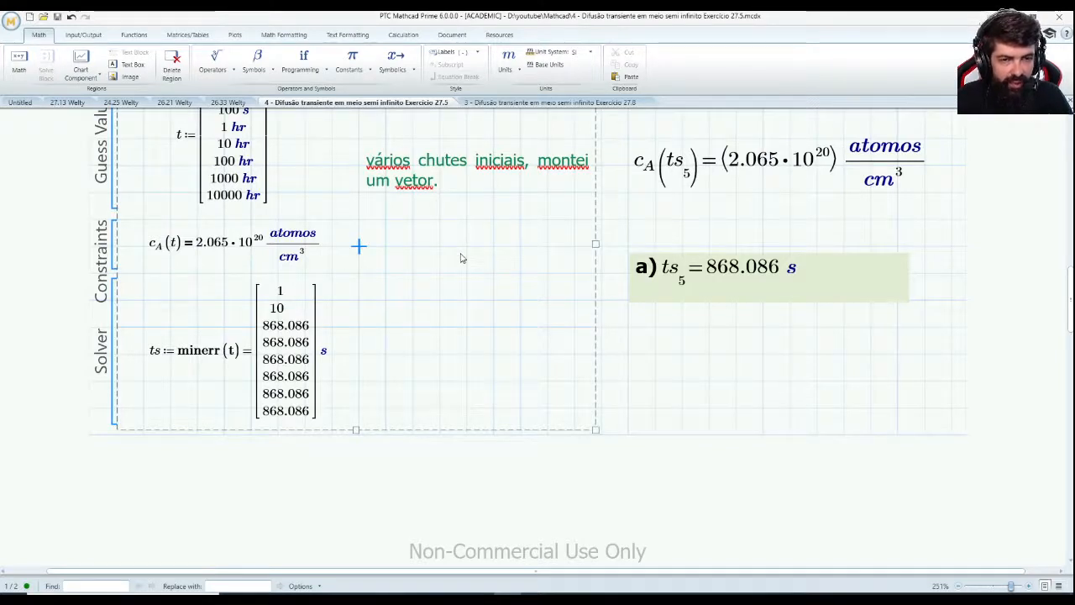
type("t>0")
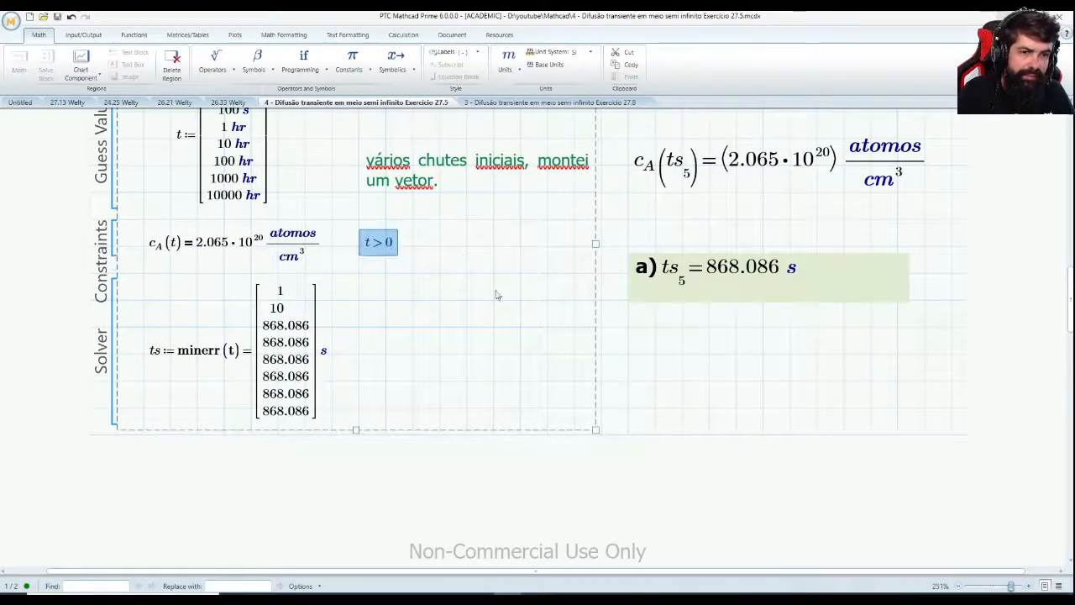
left_click(650, 356)
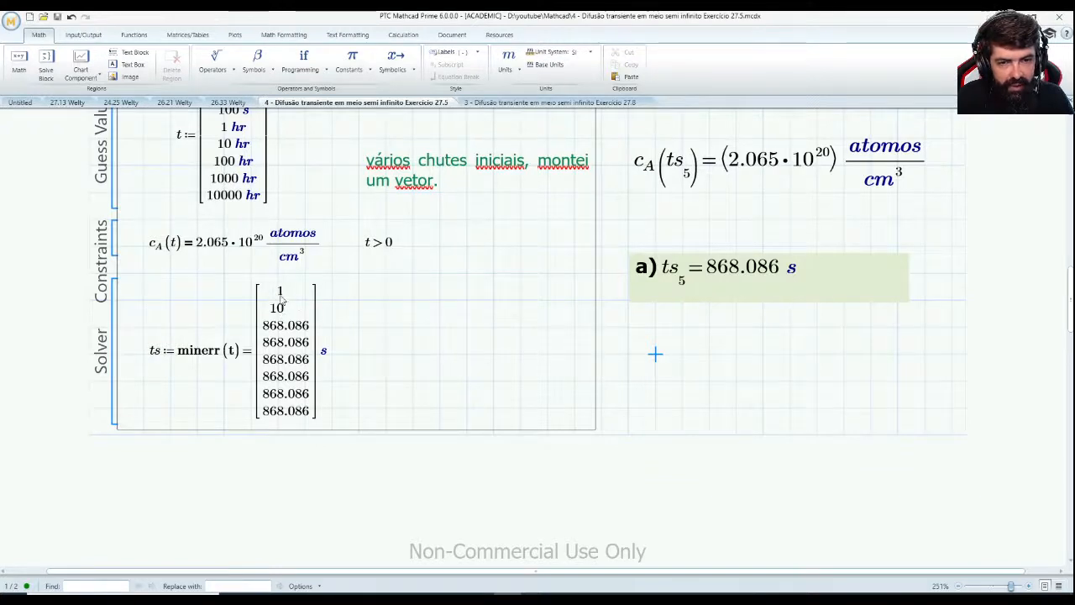
- Change the time constraint in the solve block to t > 50 and recalculate
left_click(387, 244)
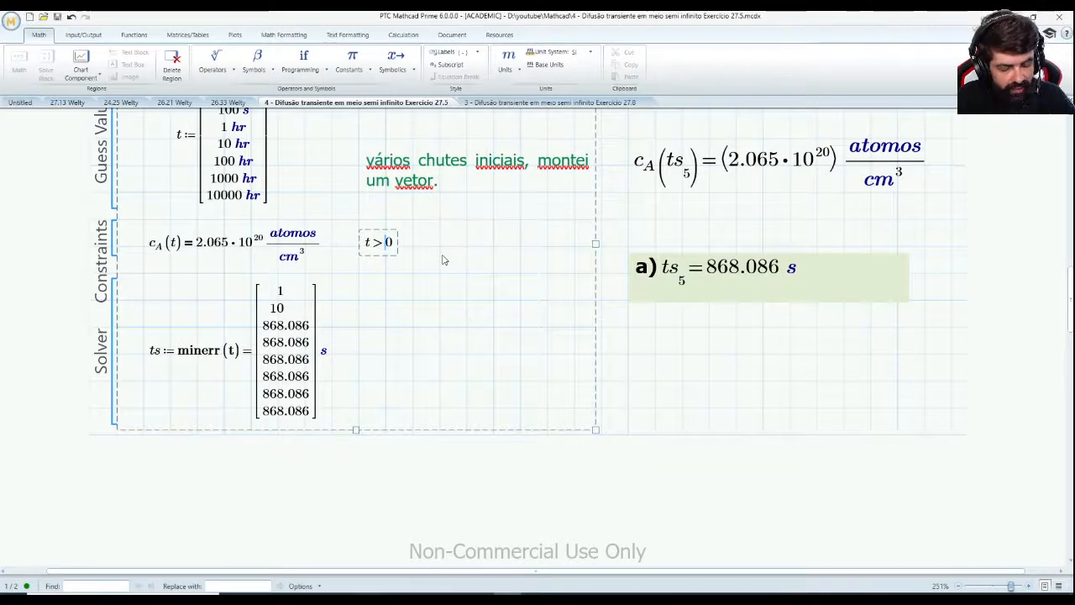
type("50")
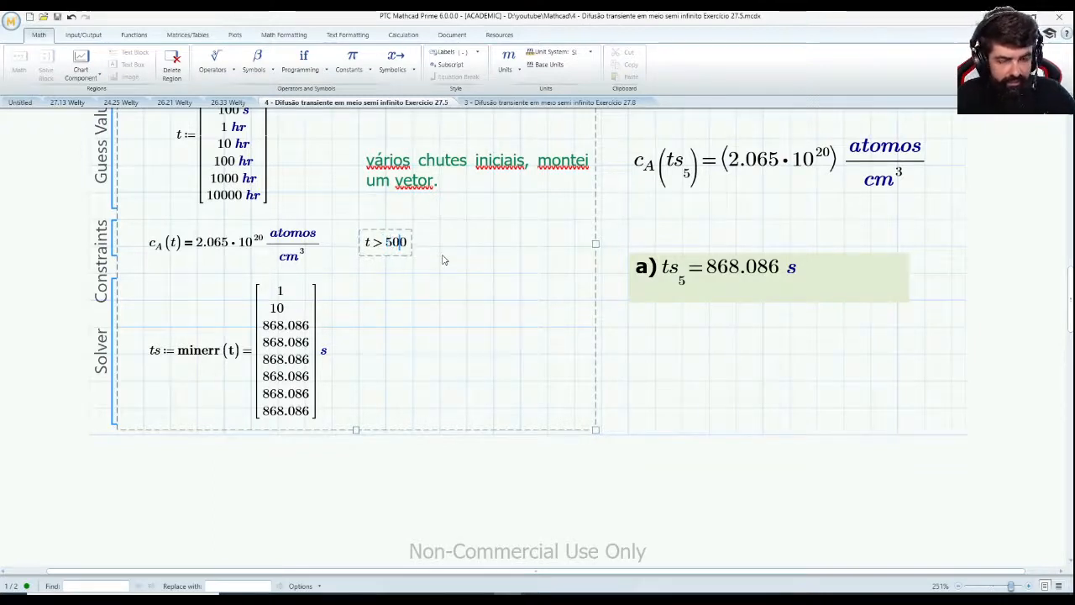
key("Delete")
left_click(476, 337)
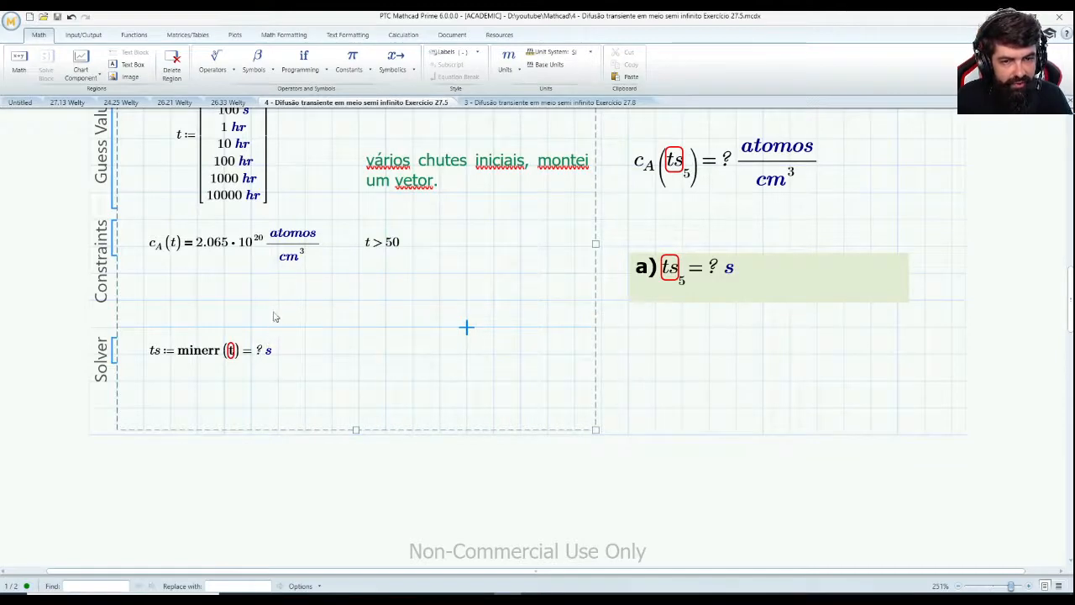
- Set the time constraint in the solve block back to t > 0 and recalculate
left_click(404, 243)
key("BackSpace")
key("BackSpace")
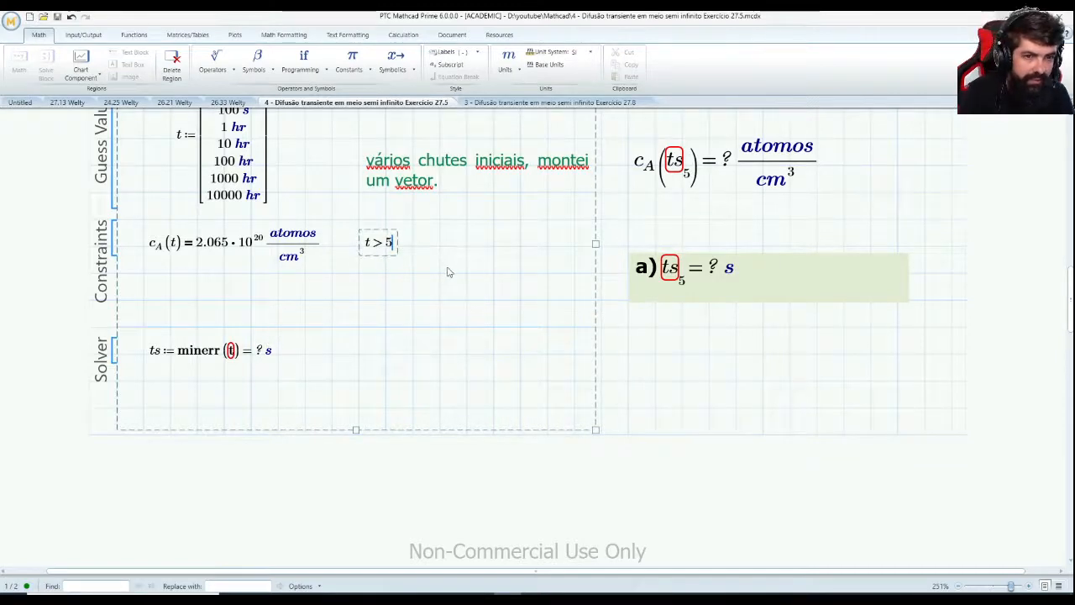
type("0")
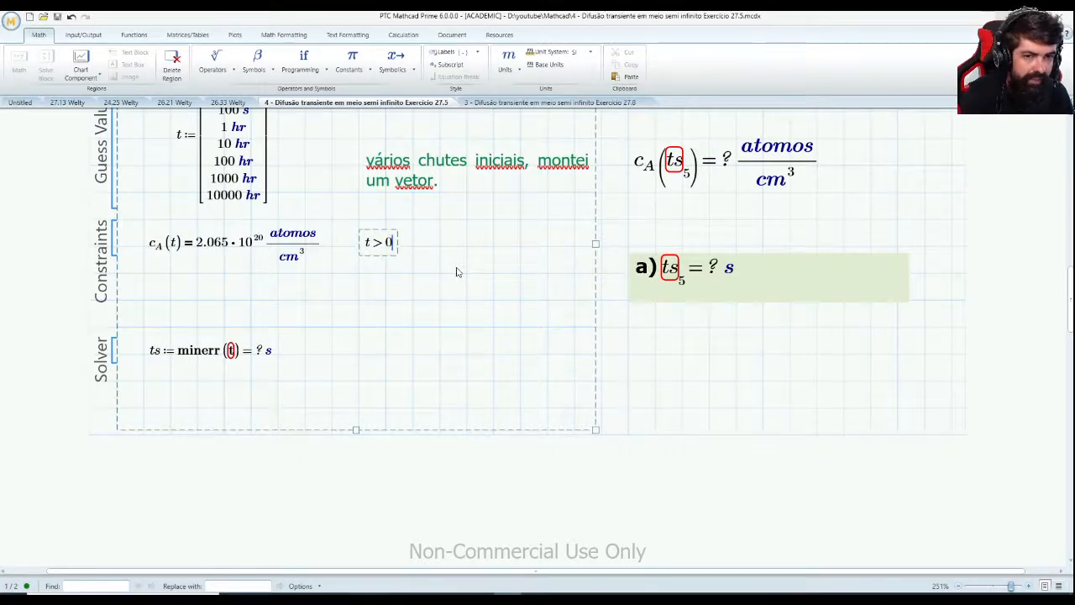
left_click(439, 272)
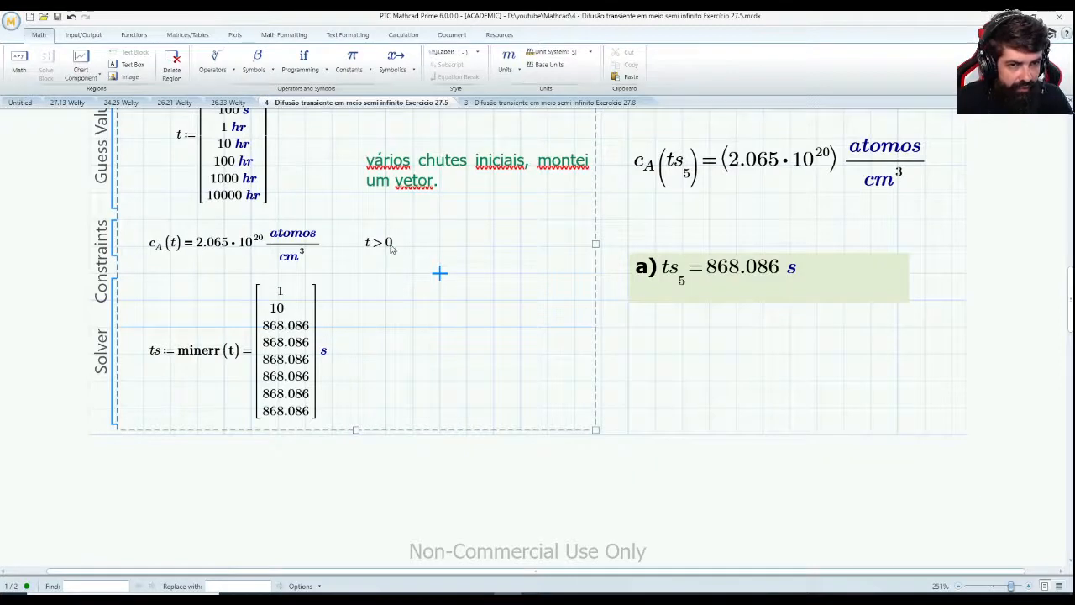
- Start a new math expression with the variable ts above the c_A(ts) evaluation
scroll(580, 372, "up", 1)
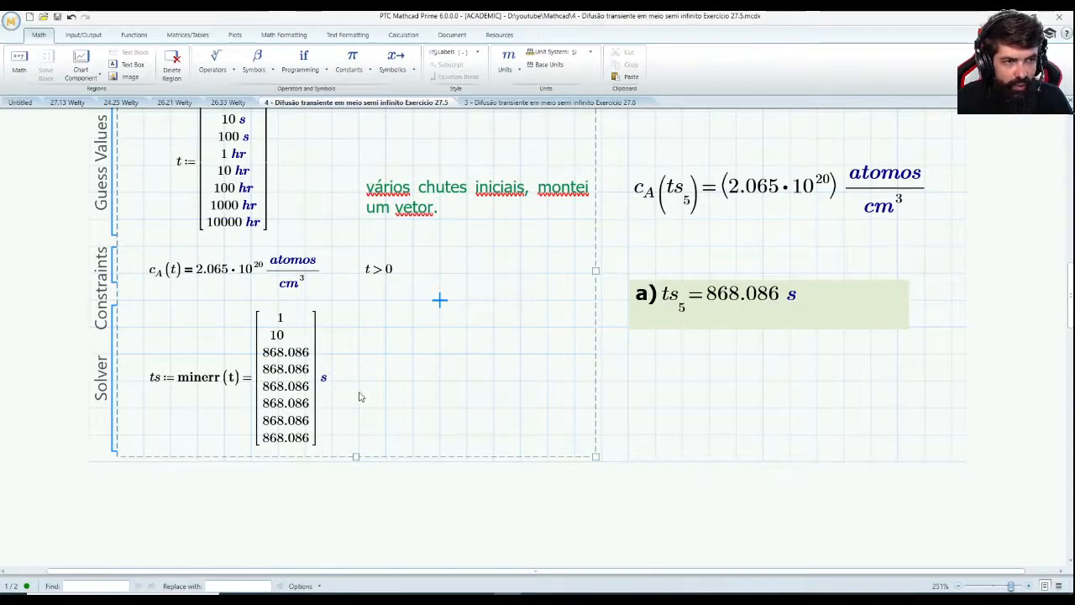
scroll(359, 396, "up", 1)
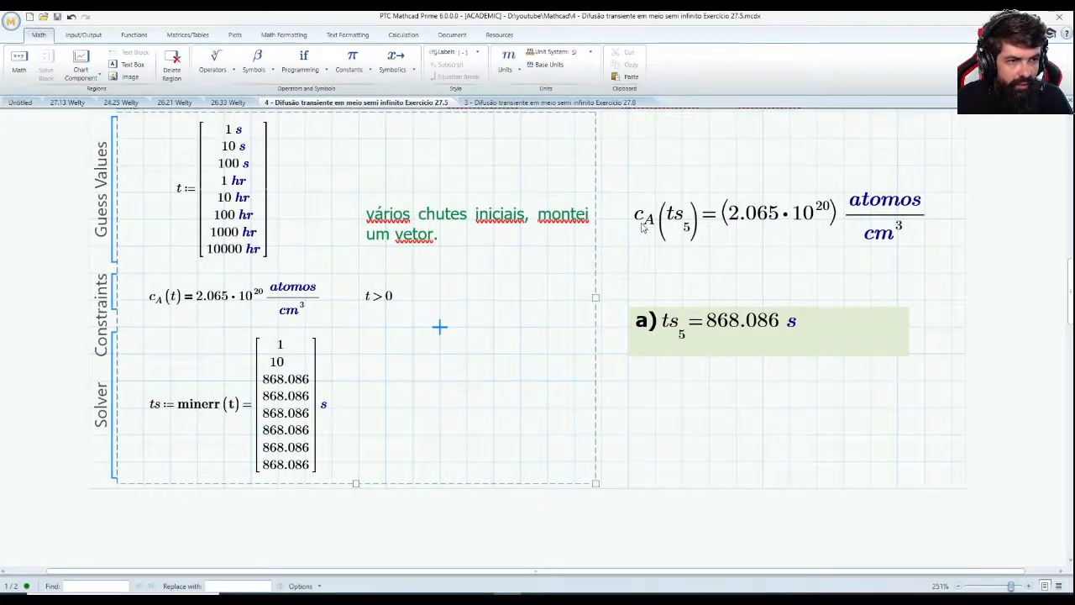
left_click(680, 167)
type("ts")
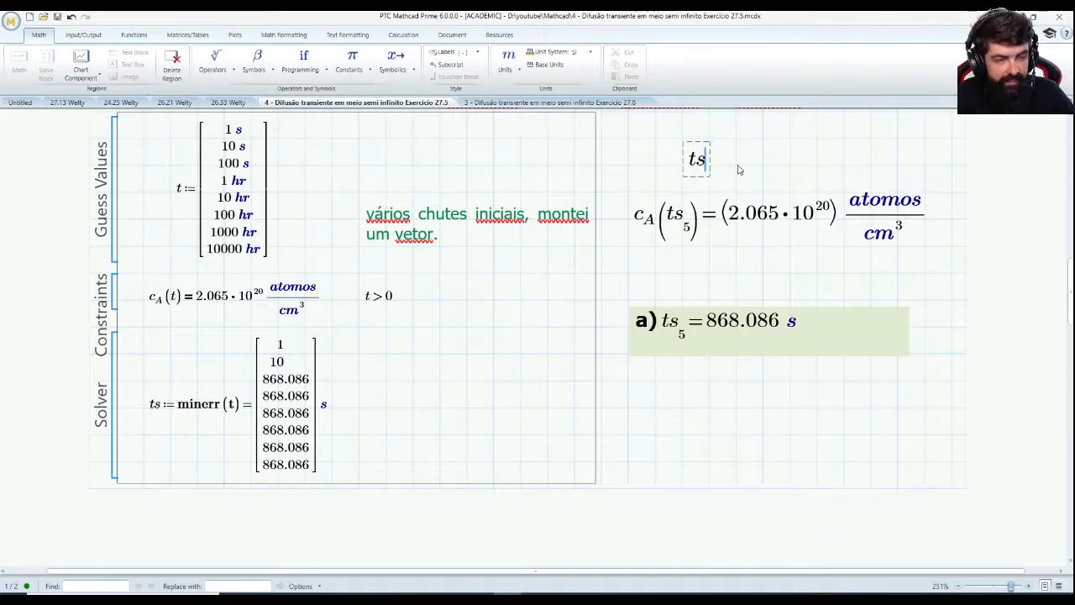
key("ctrl+shift+bracketright")
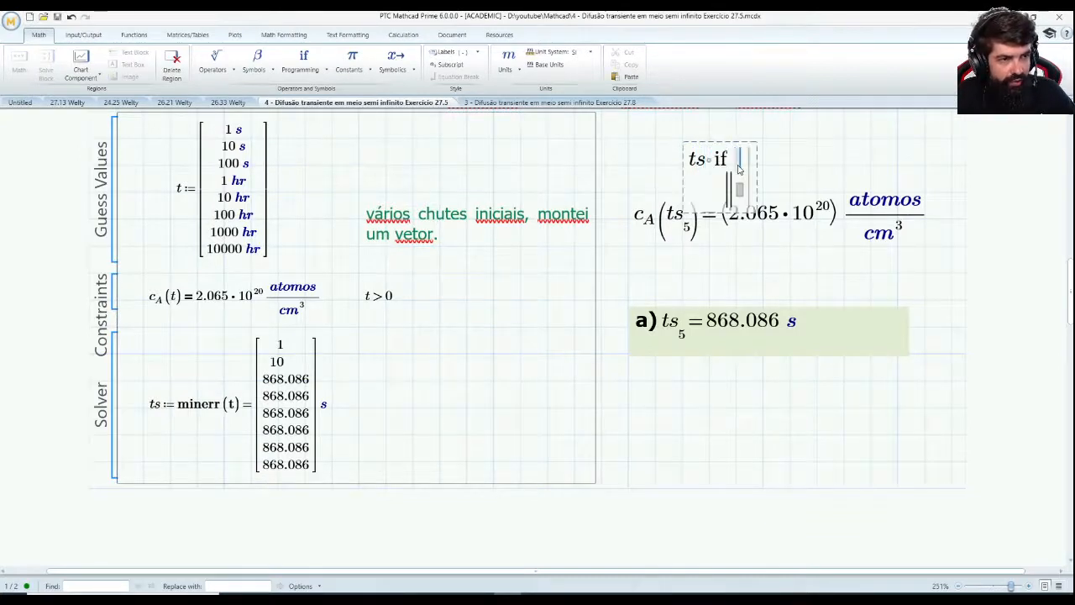
key("BackSpace")
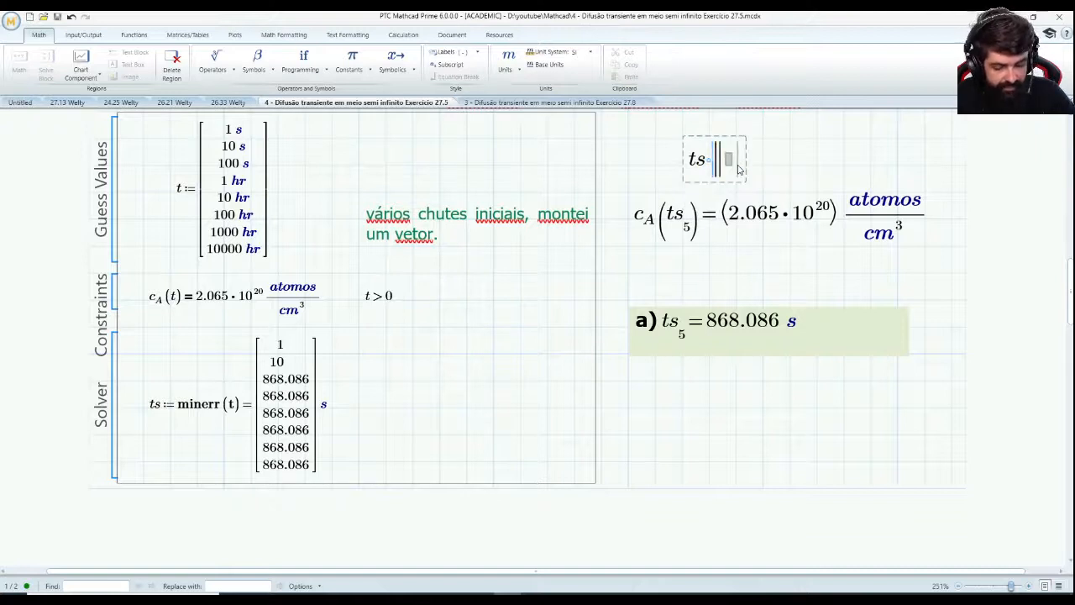
key("BackSpace")
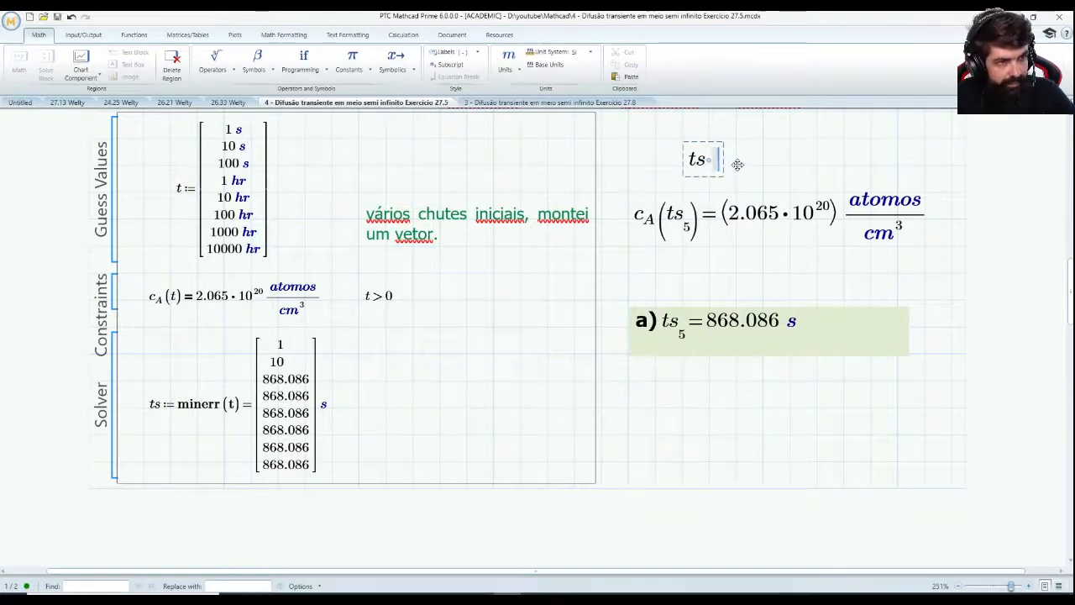
key("bracketright")
key("BackSpace")
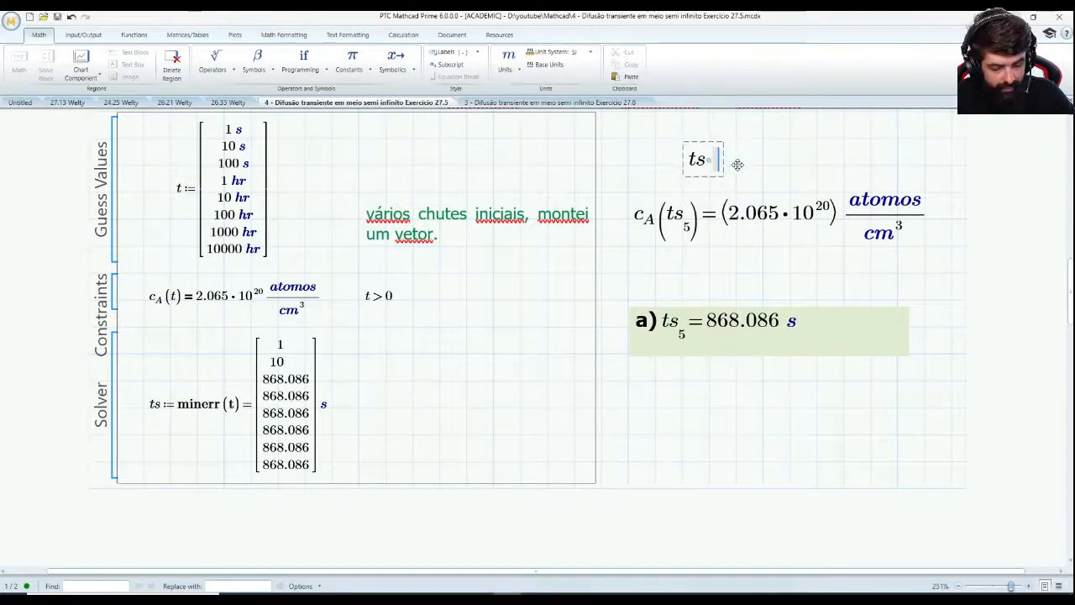
key("BackSpace")
- Give ts the index 5 in the expression above the c_A(ts) equation and evaluate it in seconds
key("bracketleft")
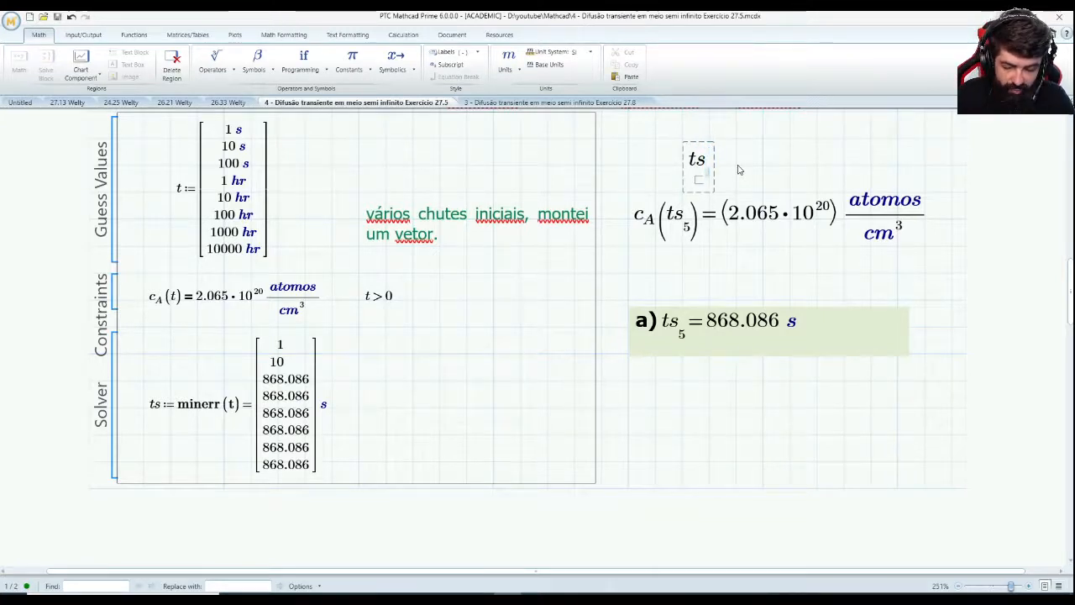
type("5 ")
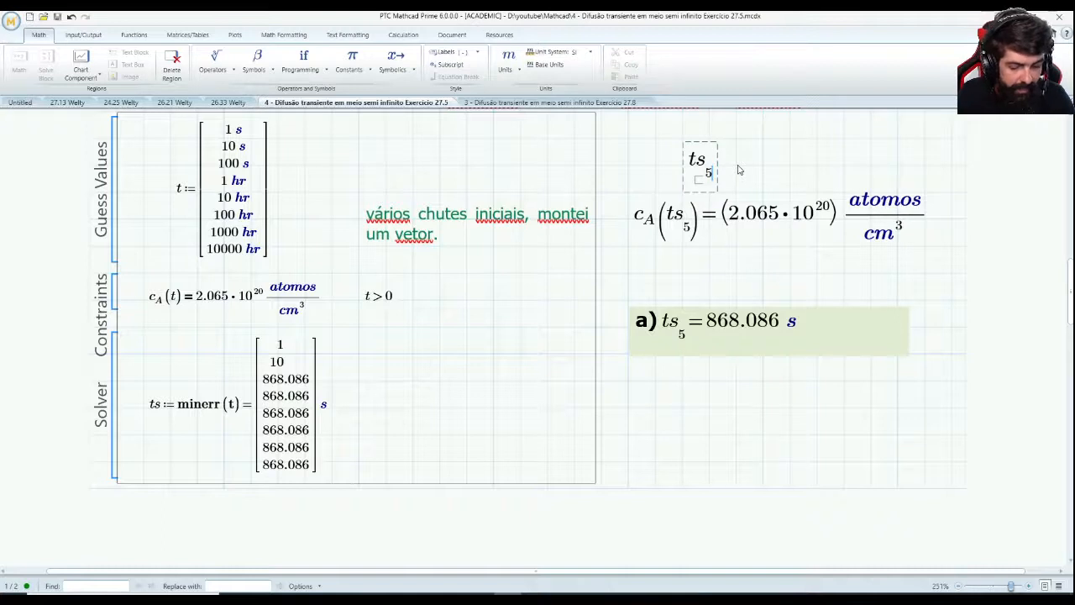
type("= 868.086 s")
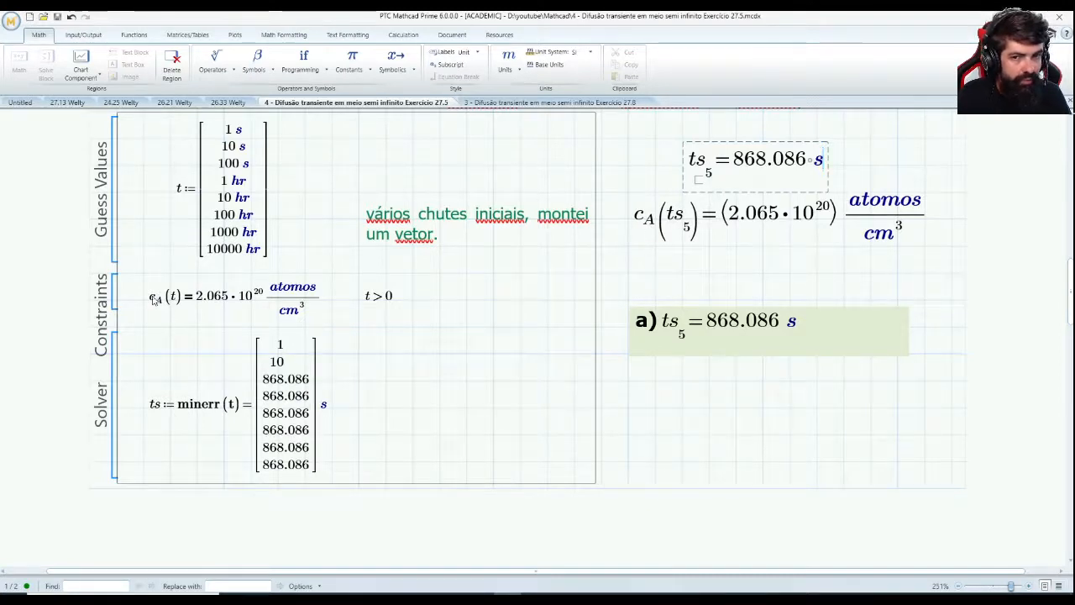
- Delete the extra ts evaluation placed above the c_A(ts) equation
scroll(231, 323, "up", 3)
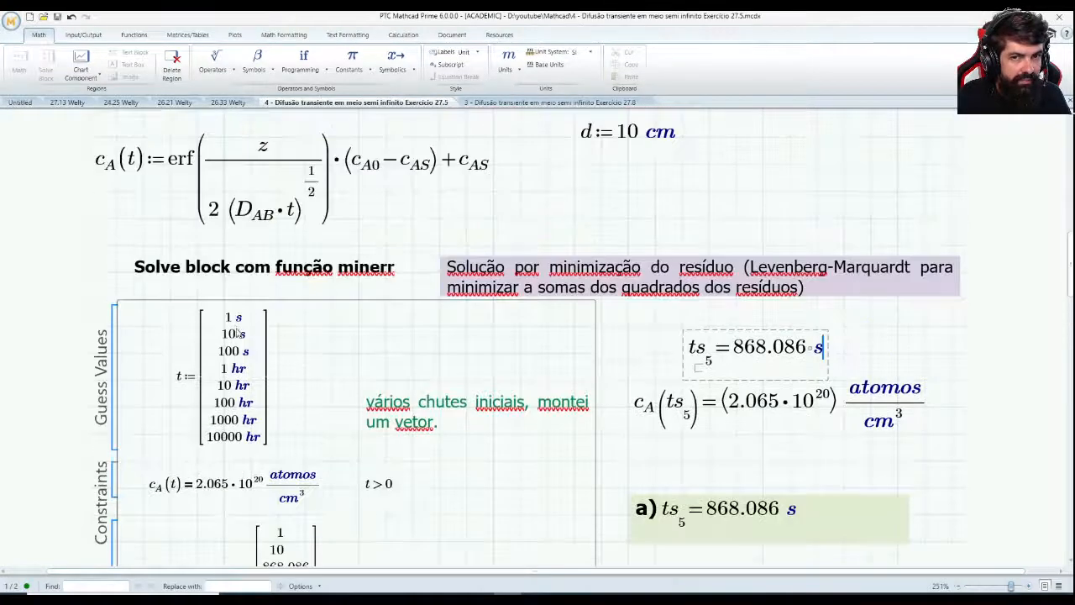
scroll(238, 334, "up", 1)
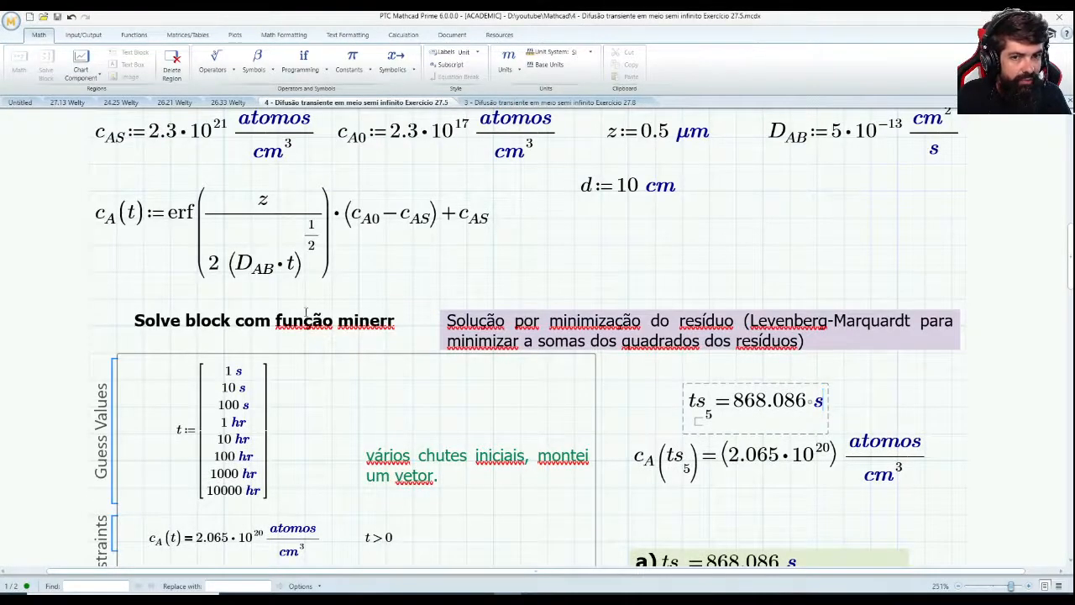
scroll(306, 312, "down", 3)
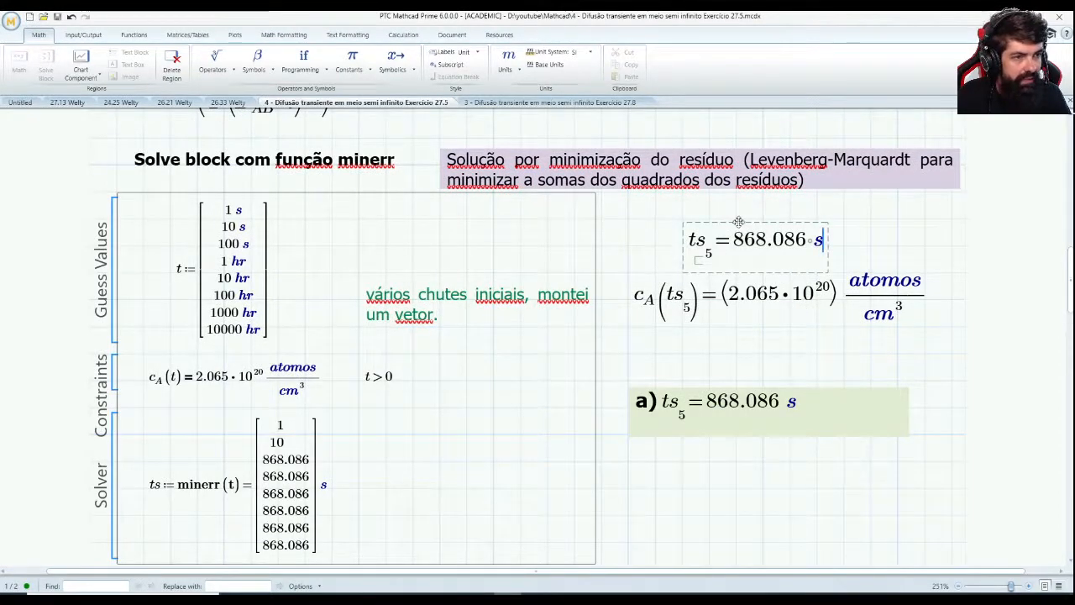
left_click_drag(739, 220, 755, 235)
key("Delete")
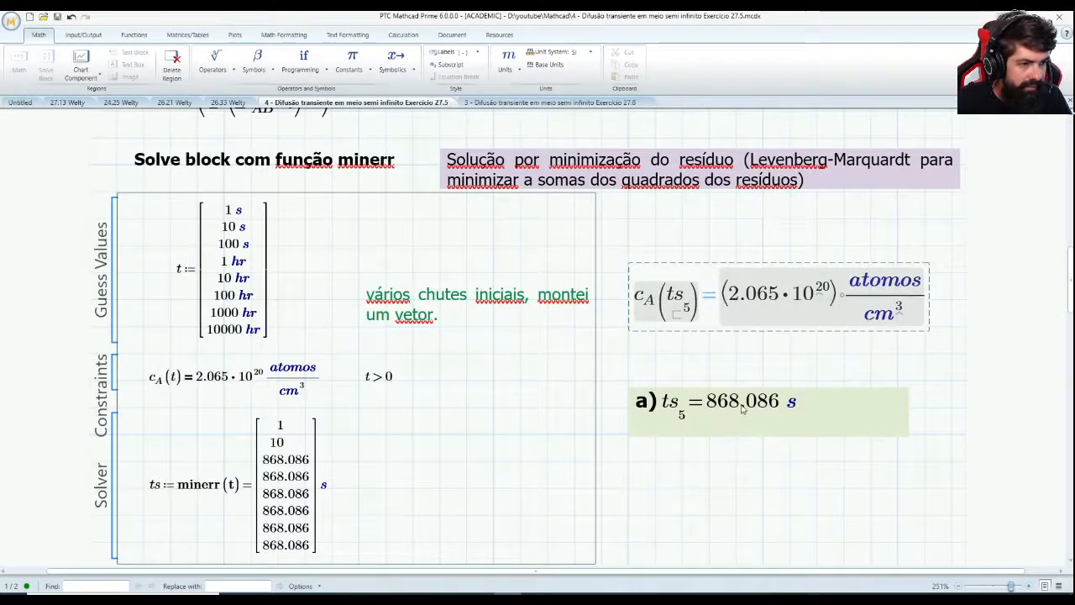
- Set the unit of the part a) ts result to hr and recalculate
left_click(795, 407)
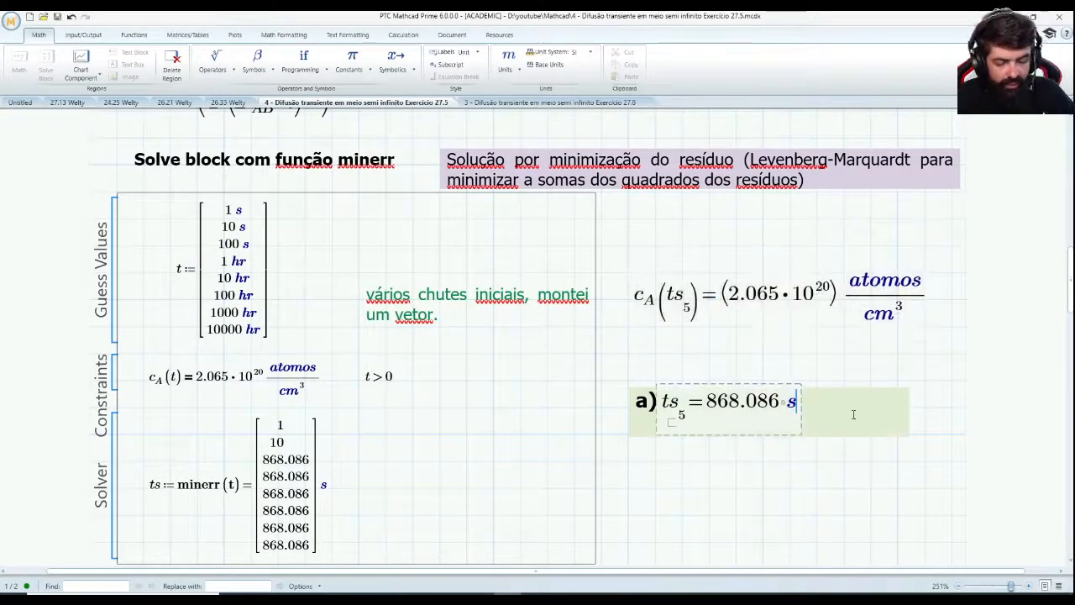
key("BackSpace")
type("hr")
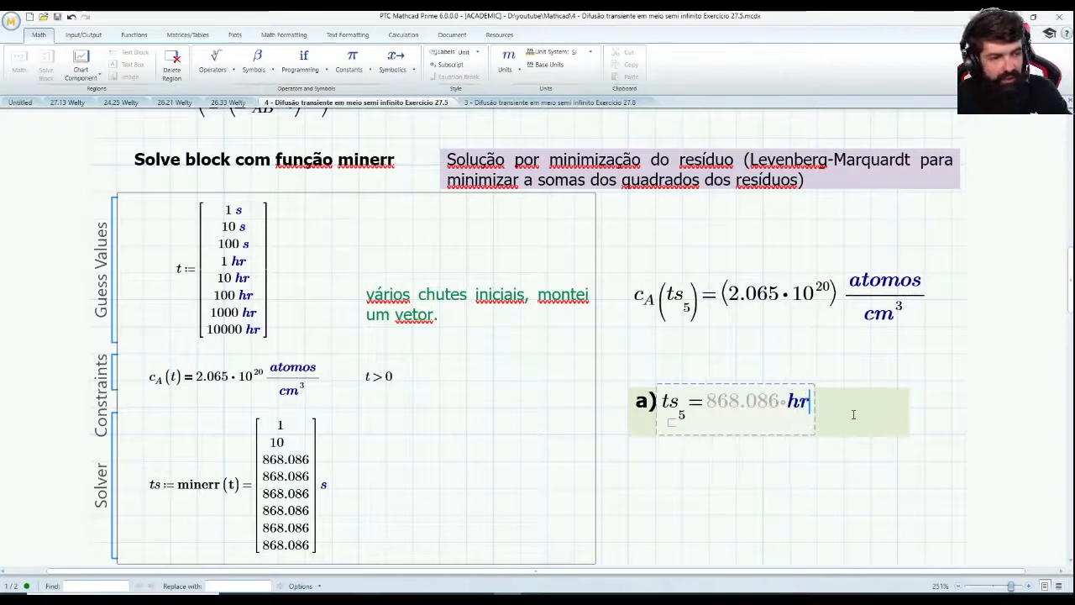
left_click(764, 489)
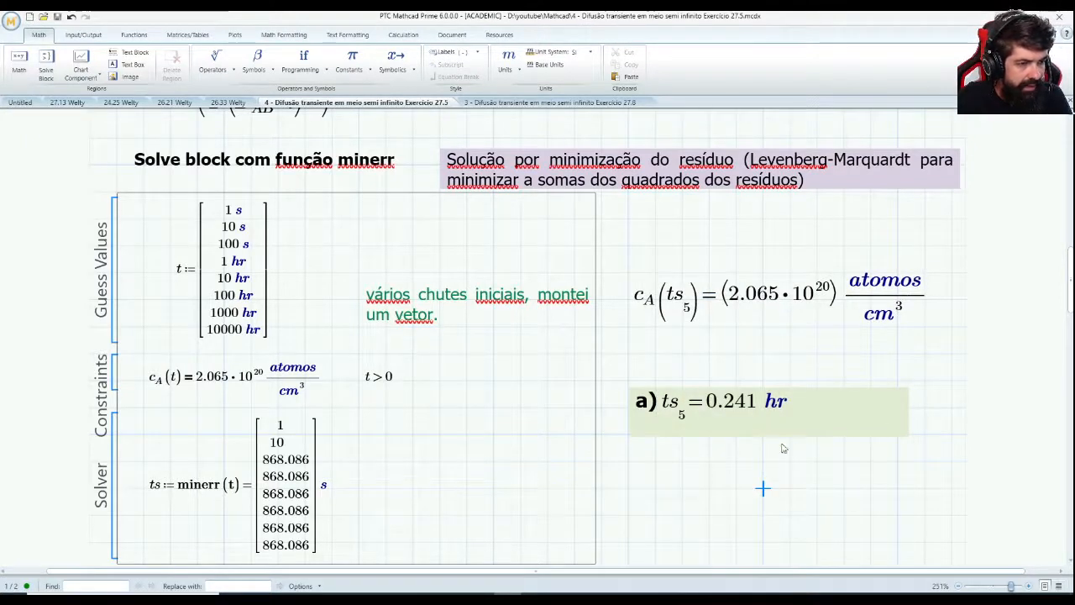
- Set the unit of the part a) ts result to min and recalculate
double_click(786, 405)
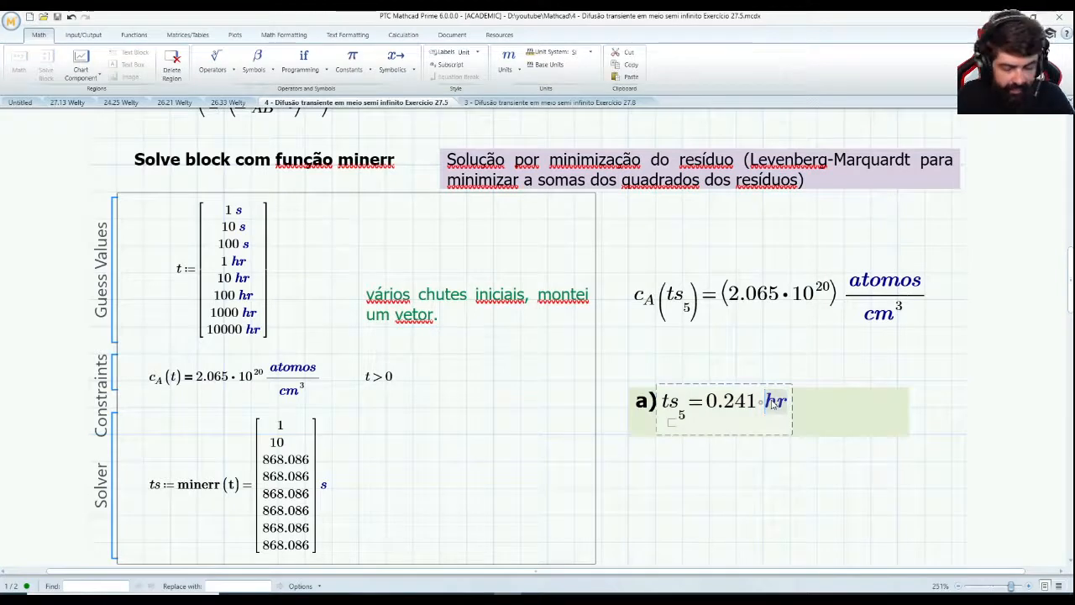
type("mn")
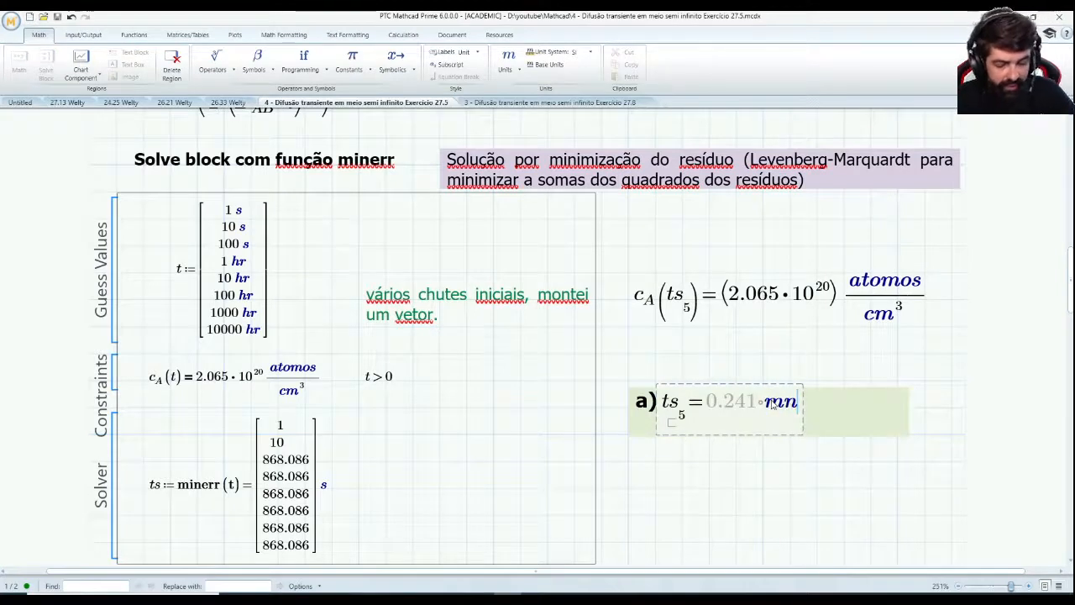
key("BackSpace")
type("in")
left_click(749, 477)
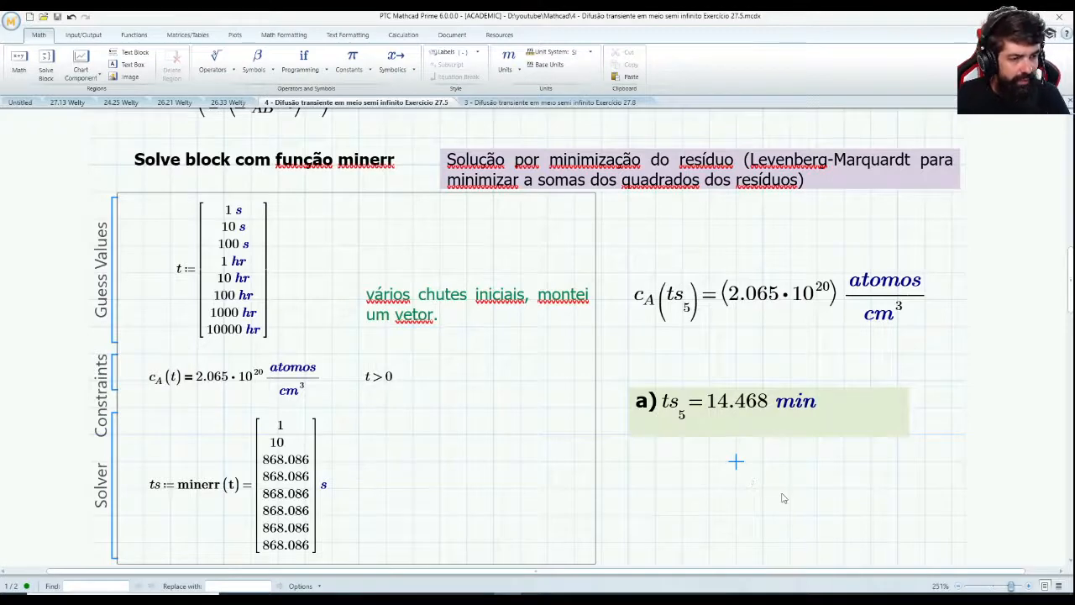
- Read the part b) question of exercise 27.5 and examine the z(tc) definition with its symbolic solutions a and b
scroll(728, 482, "down", 1)
scroll(728, 477, "down", 10)
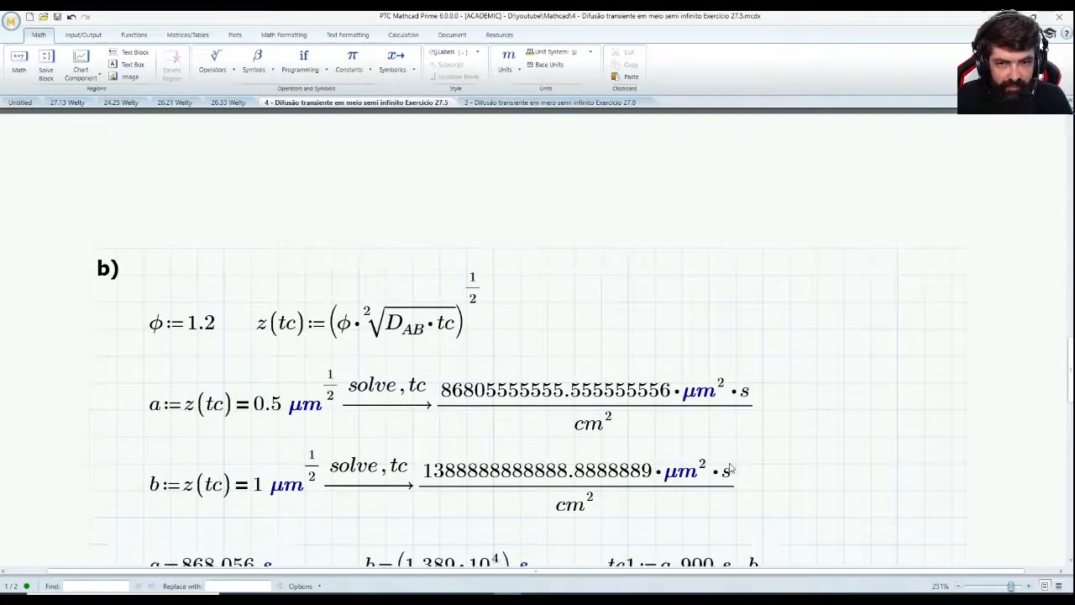
scroll(731, 467, "up", 15)
scroll(736, 464, "up", 5)
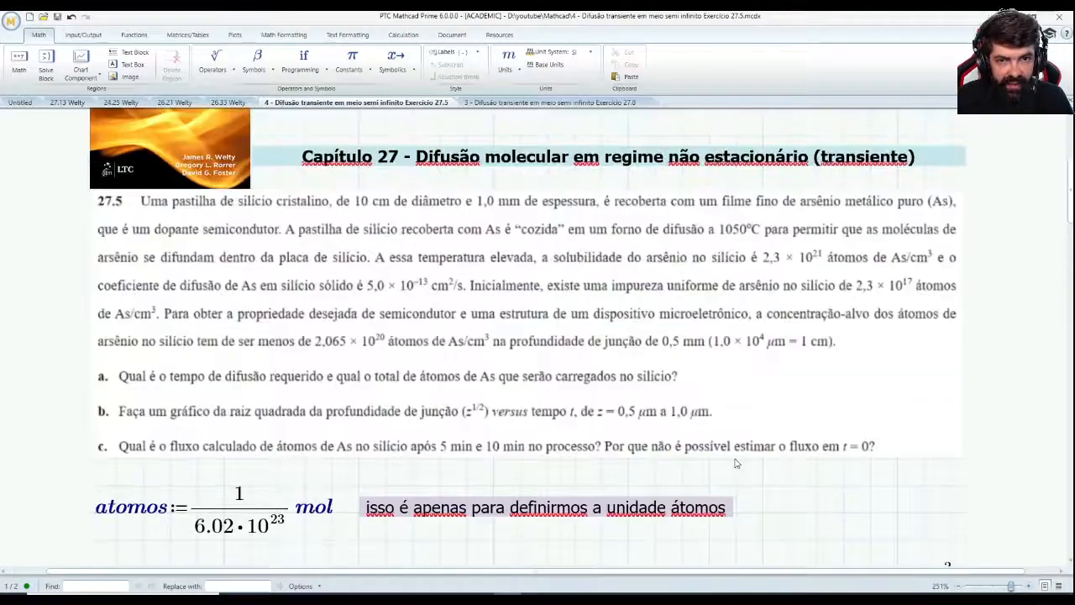
scroll(336, 374, "down", 1)
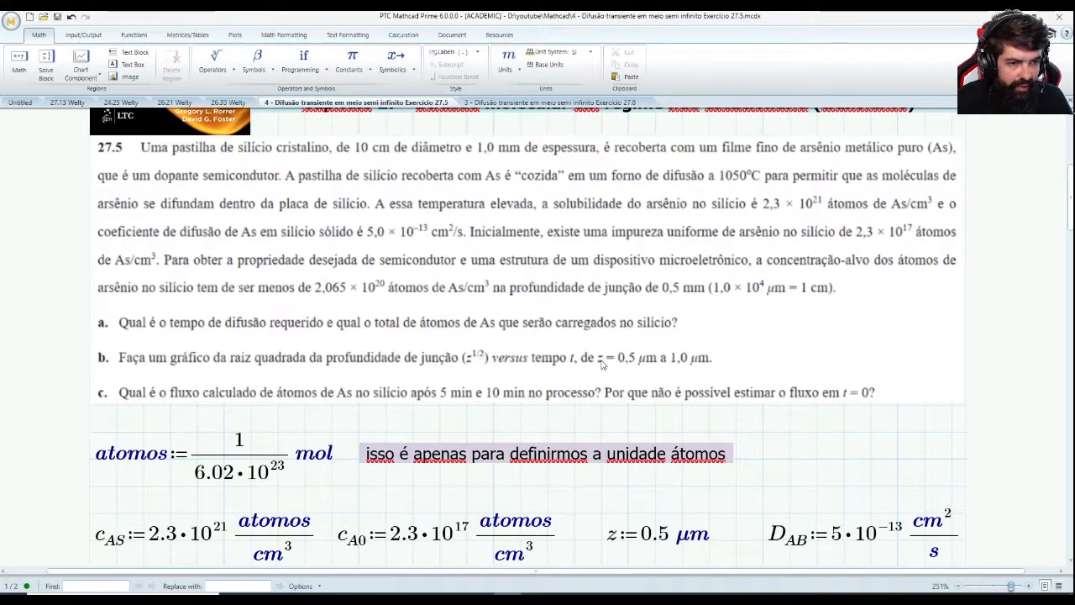
scroll(597, 361, "down", 15)
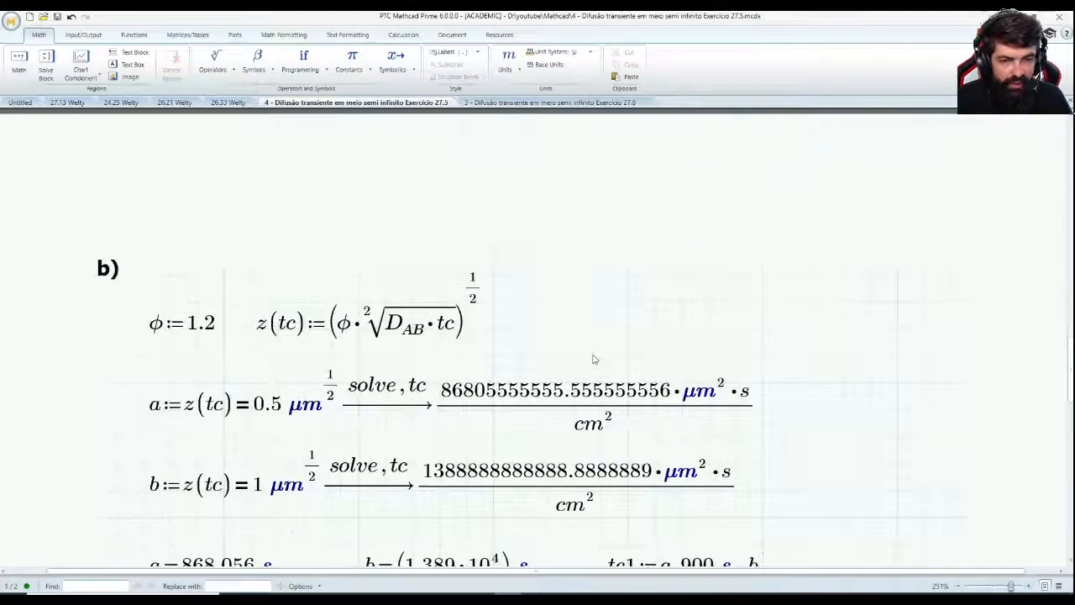
scroll(593, 359, "down", 1)
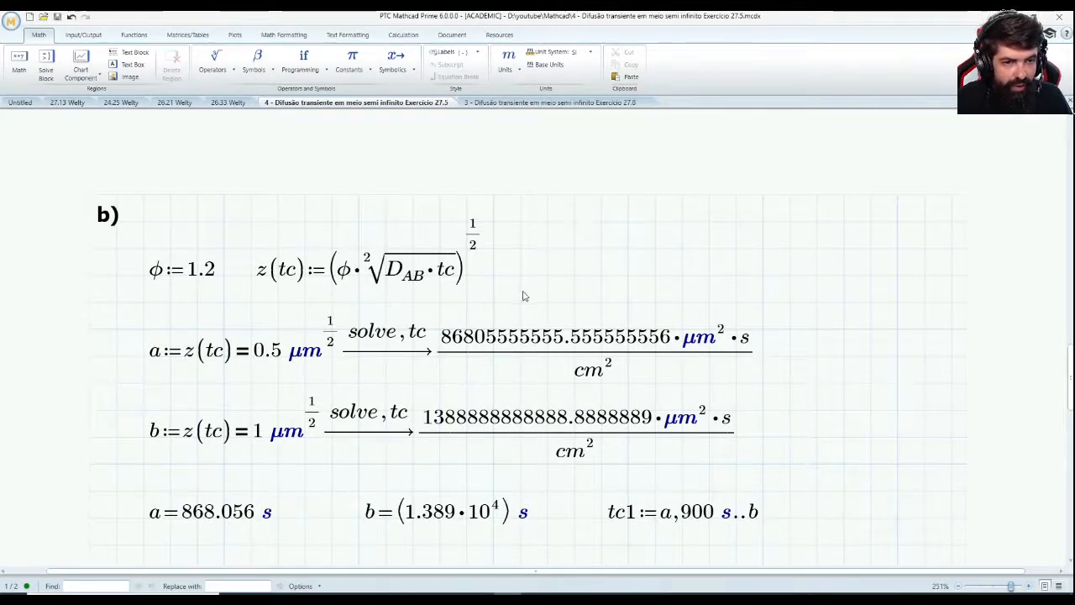
scroll(395, 308, "down", 1)
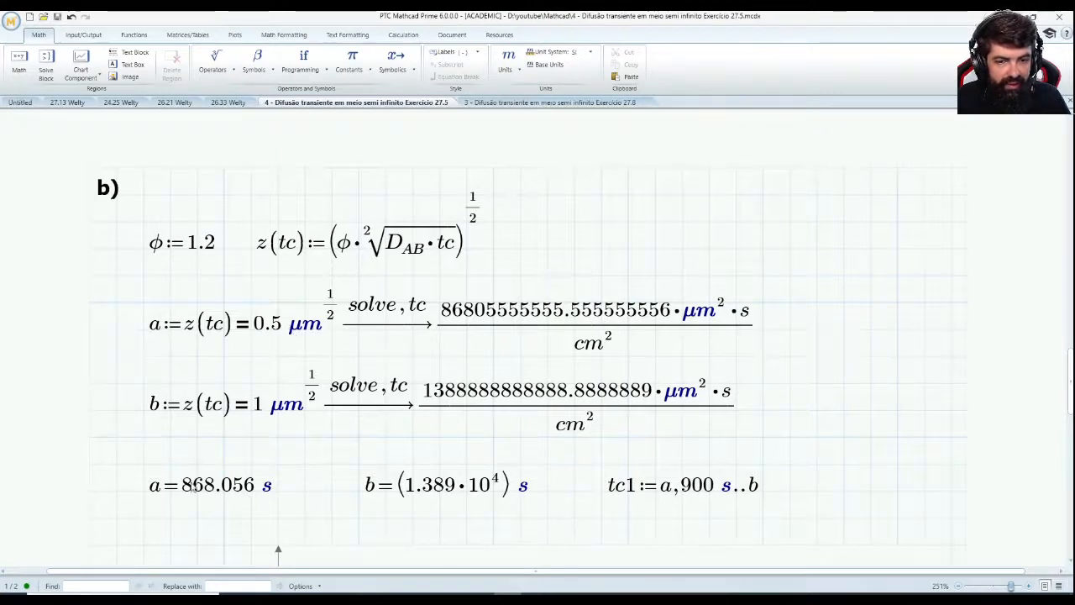
- Compare the part a) time with the solved value of a, and examine the tc1 range and the z(tc1) plot
scroll(307, 487, "up", 10)
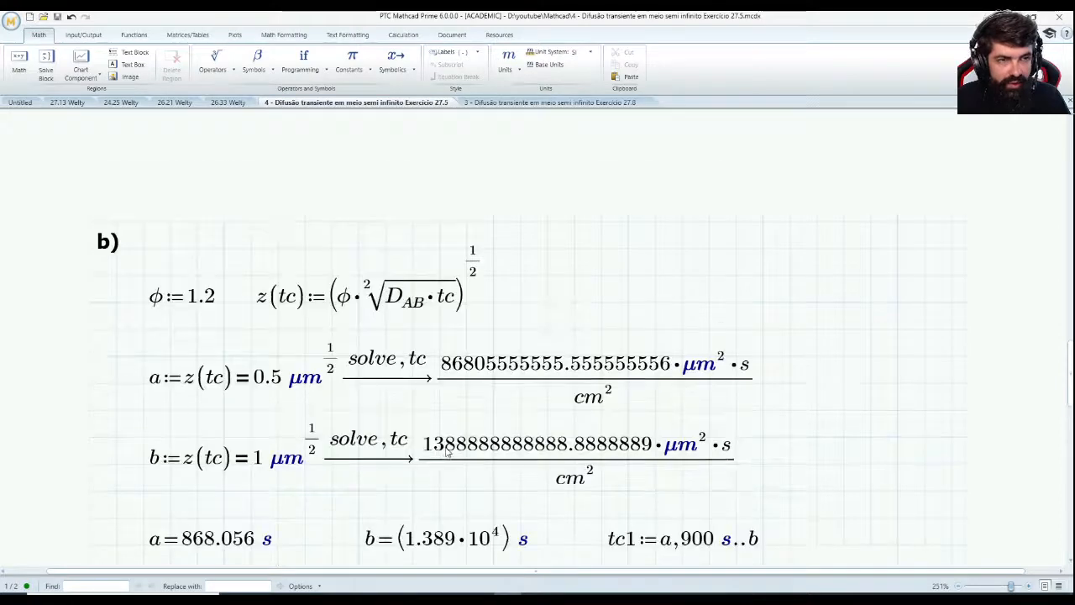
scroll(681, 324, "up", 5)
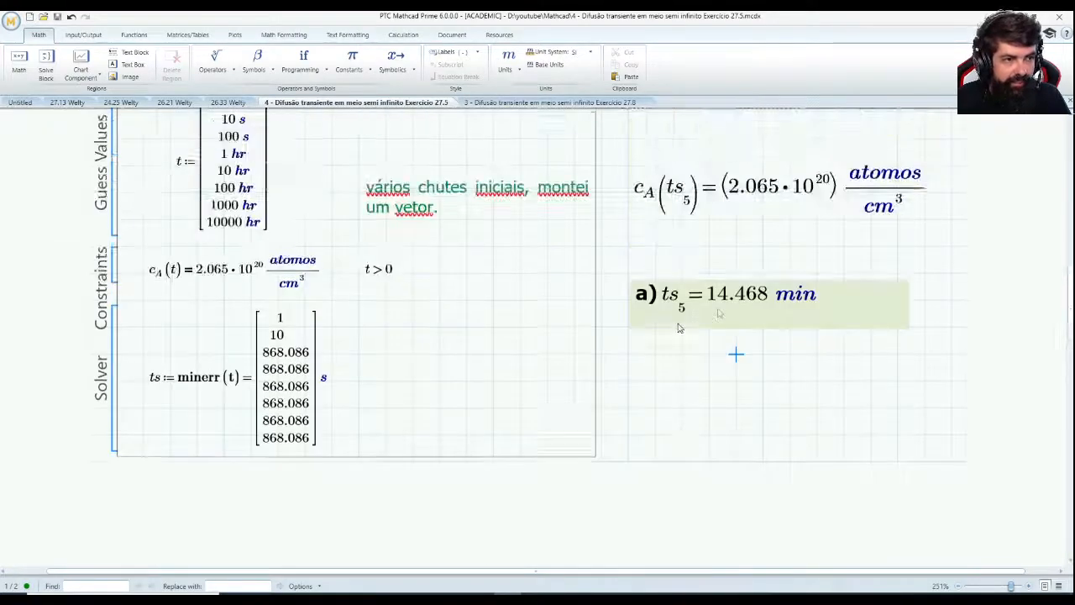
left_click(812, 329)
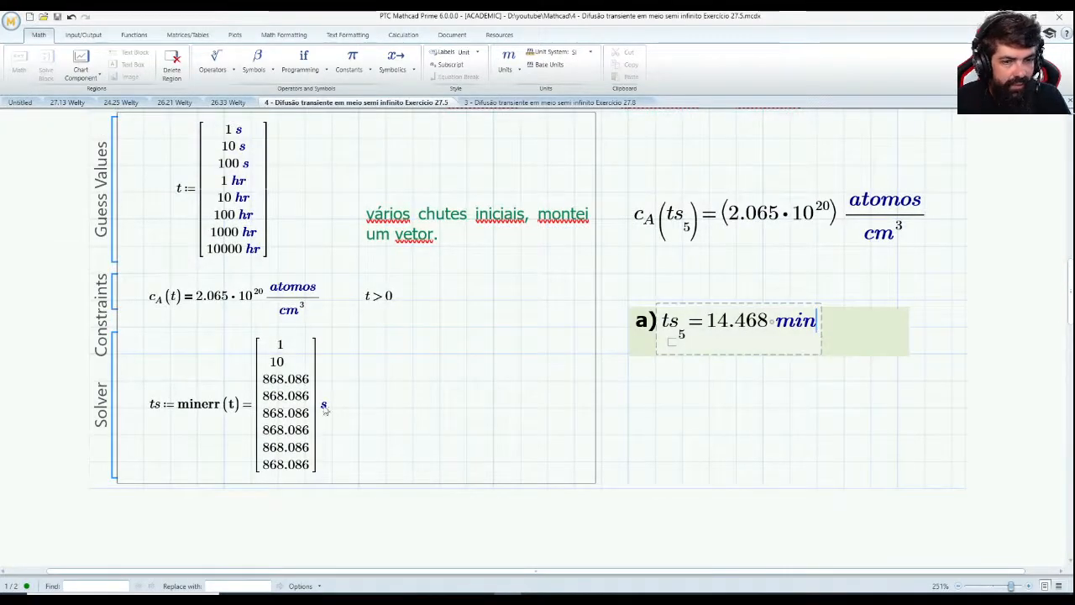
scroll(358, 434, "down", 15)
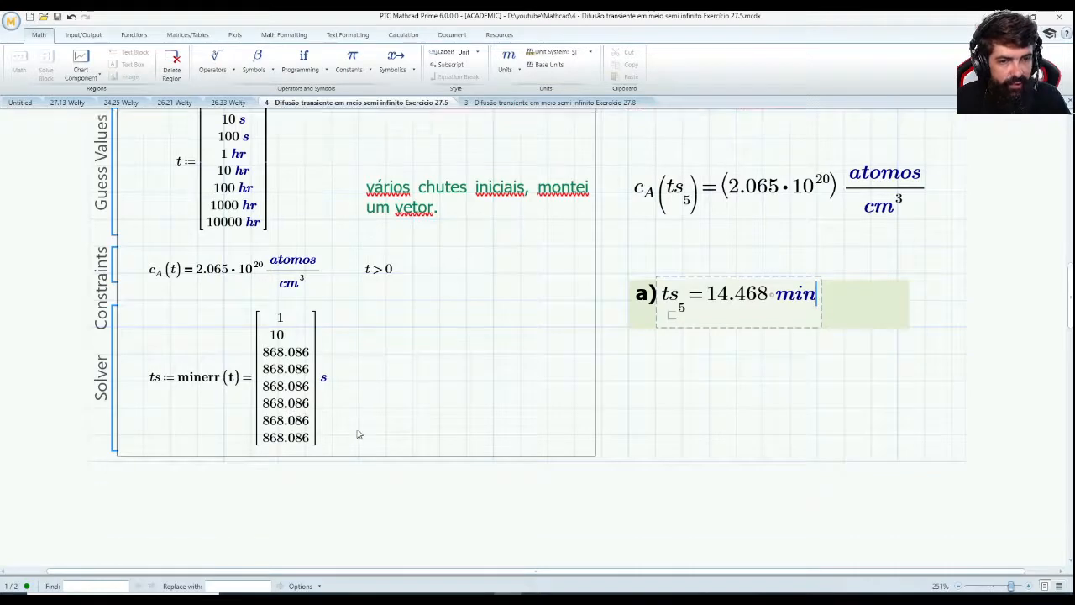
scroll(354, 426, "down", 1)
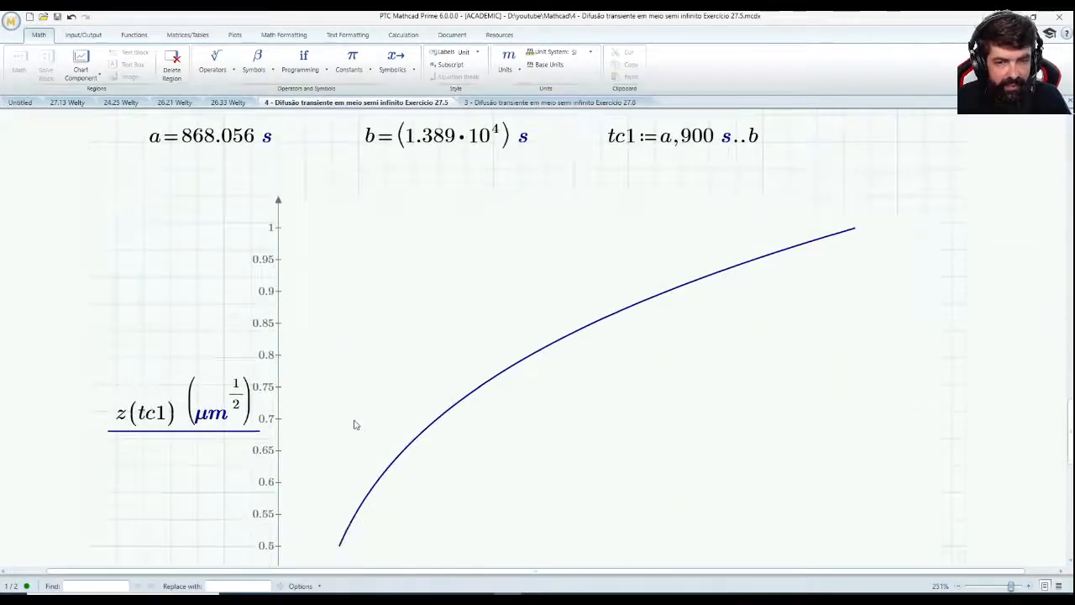
scroll(355, 425, "up", 4)
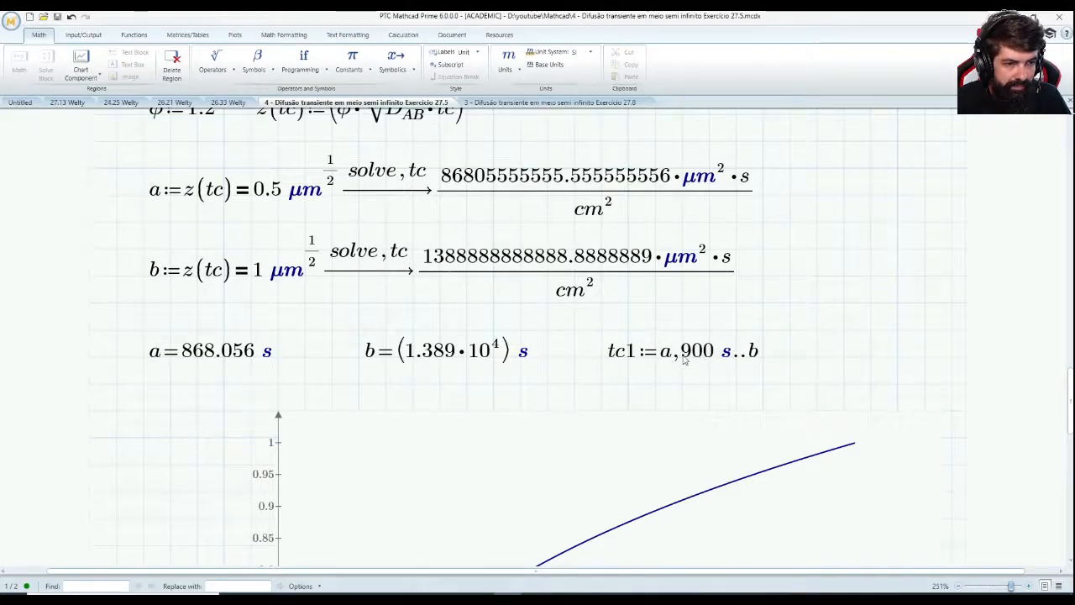
scroll(672, 359, "down", 4)
scroll(672, 360, "up", 4)
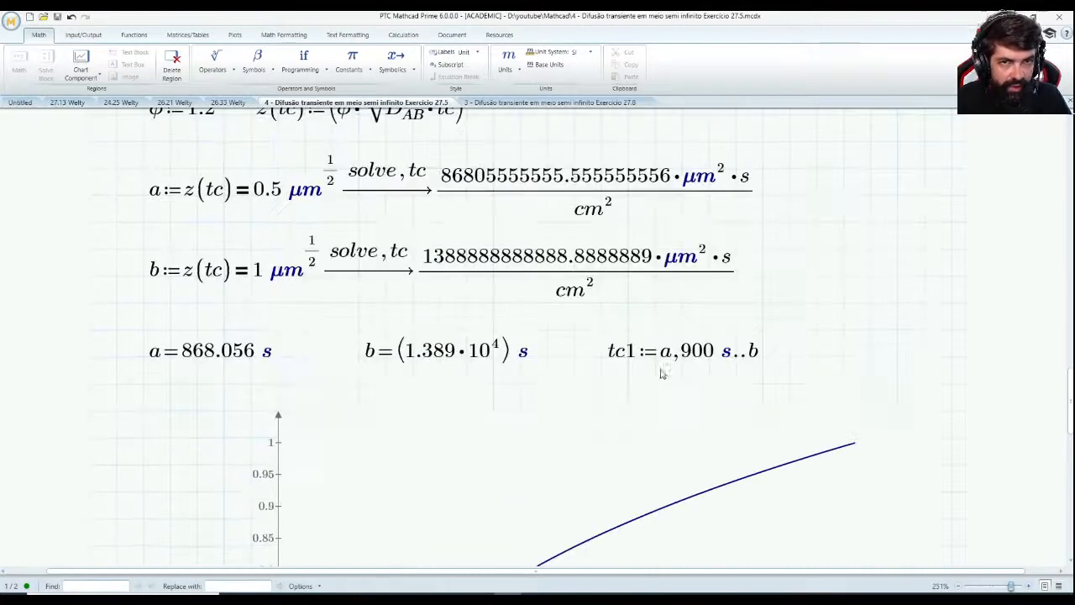
- Insert an empty XY plot in the blank area beside the part c) heading and move it up to the worksheet's header area
left_click(235, 34)
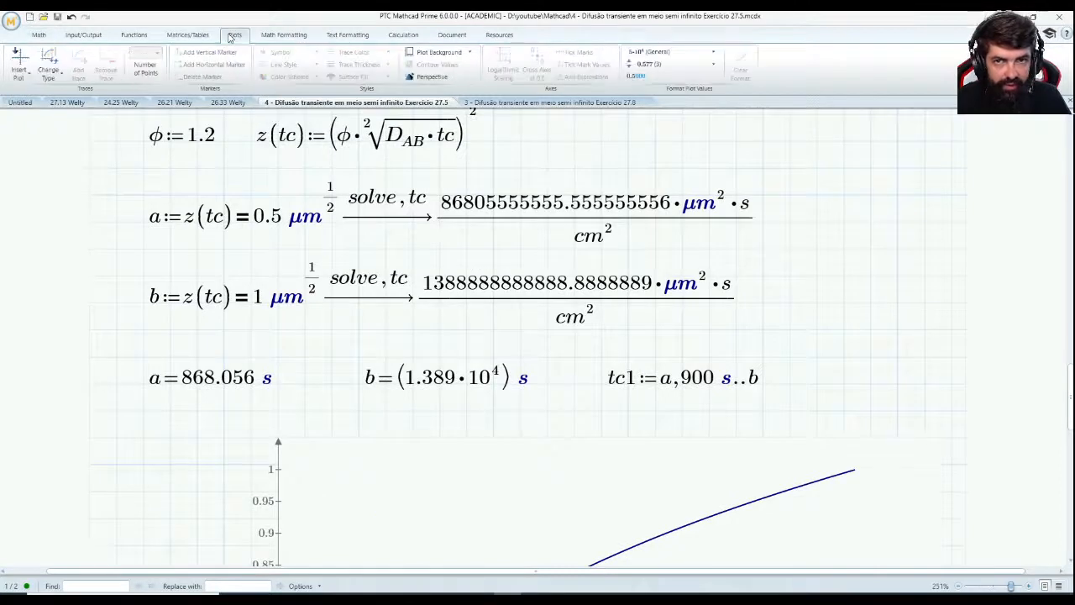
left_click(19, 63)
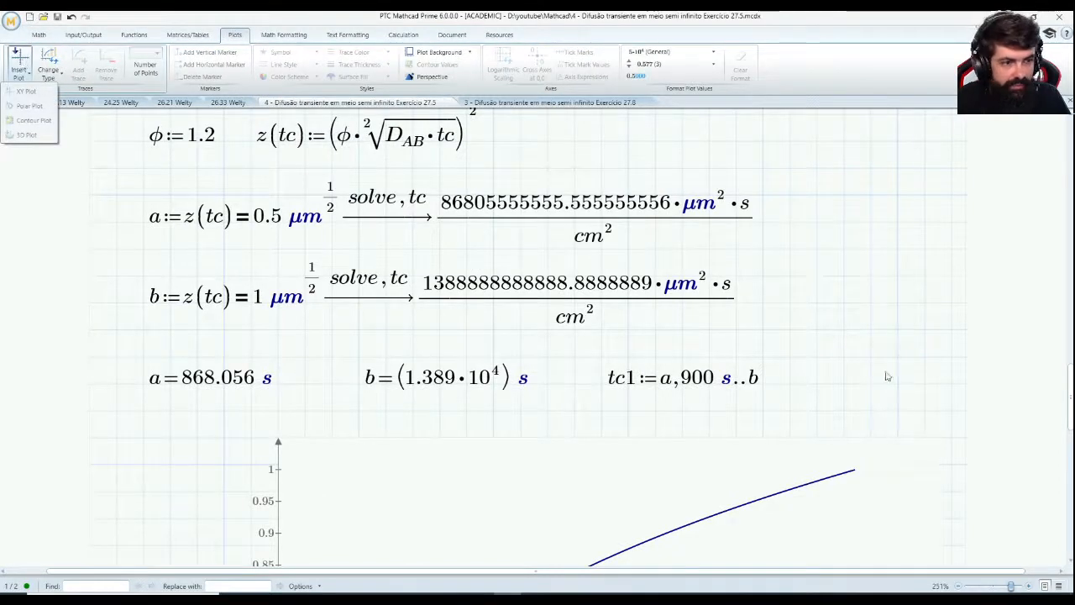
left_click(828, 382)
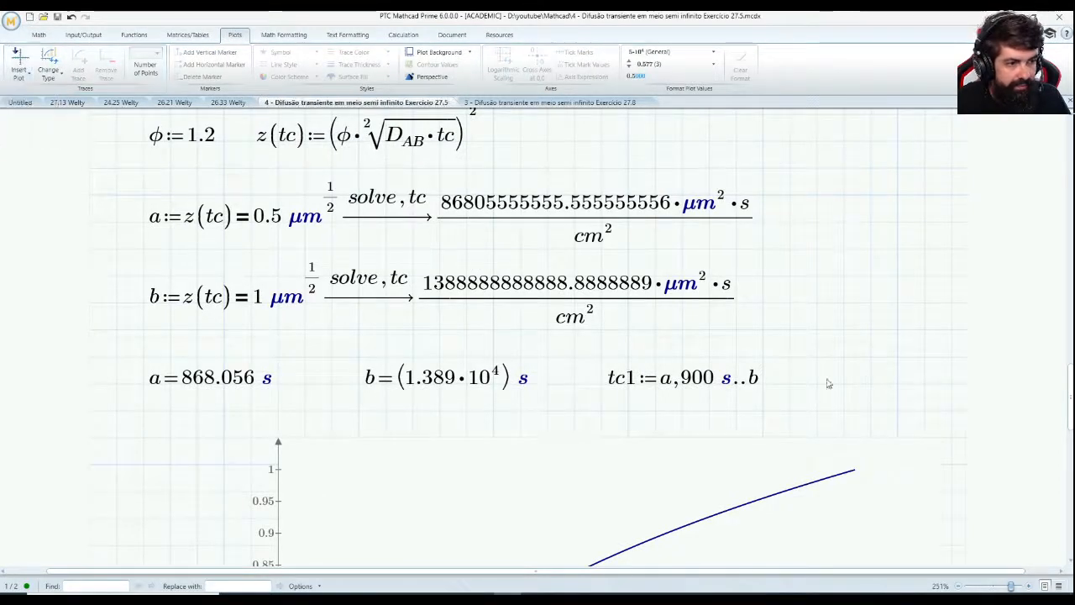
left_click(19, 67)
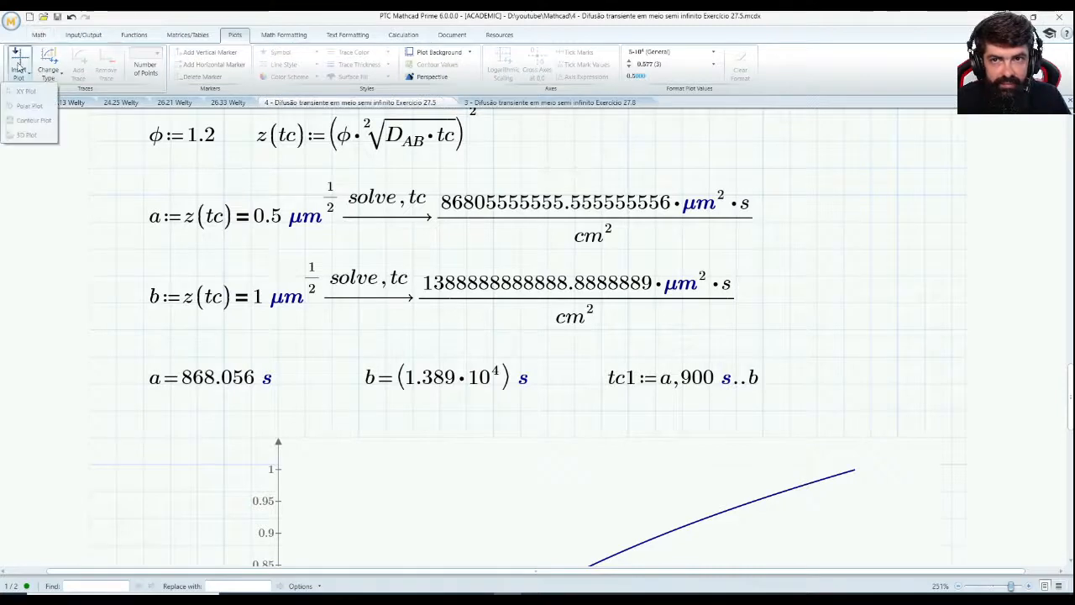
left_click(754, 393)
left_click(660, 417)
left_click_drag(642, 402, 666, 417)
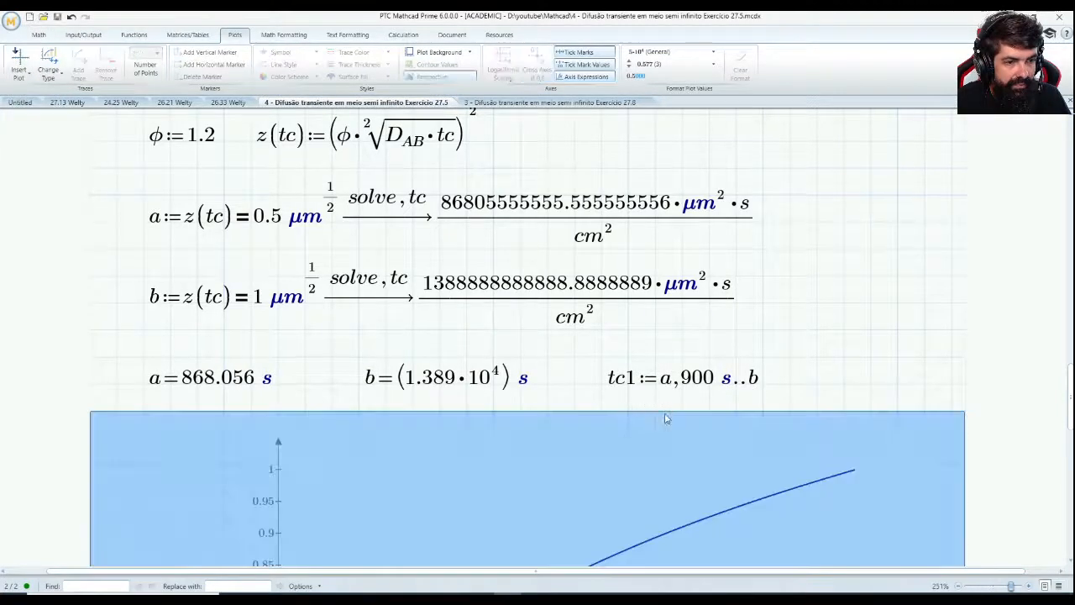
scroll(666, 418, "down", 6)
left_click(495, 387)
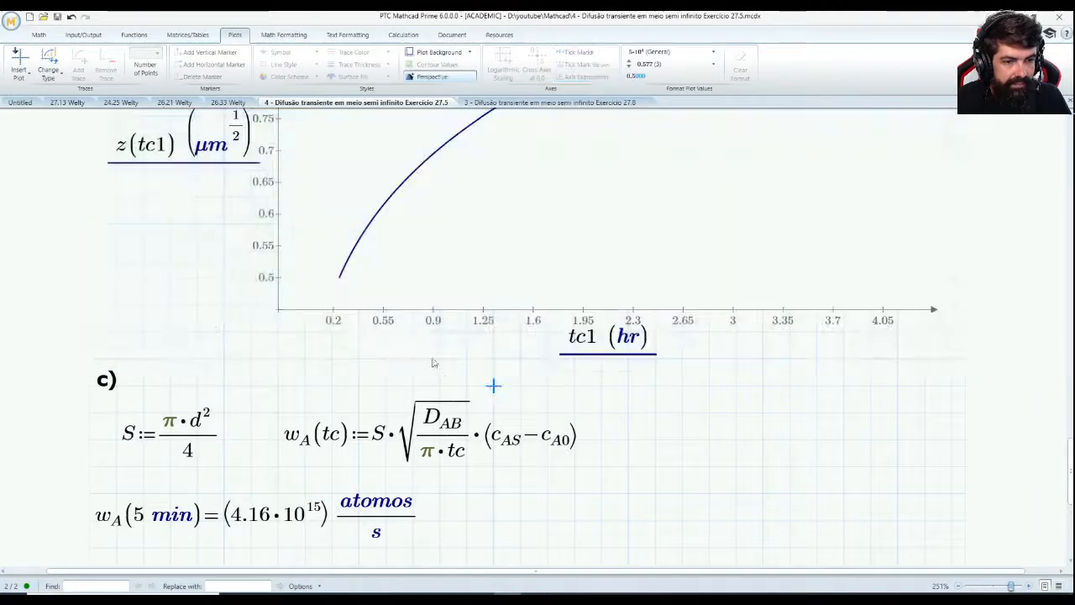
left_click(18, 67)
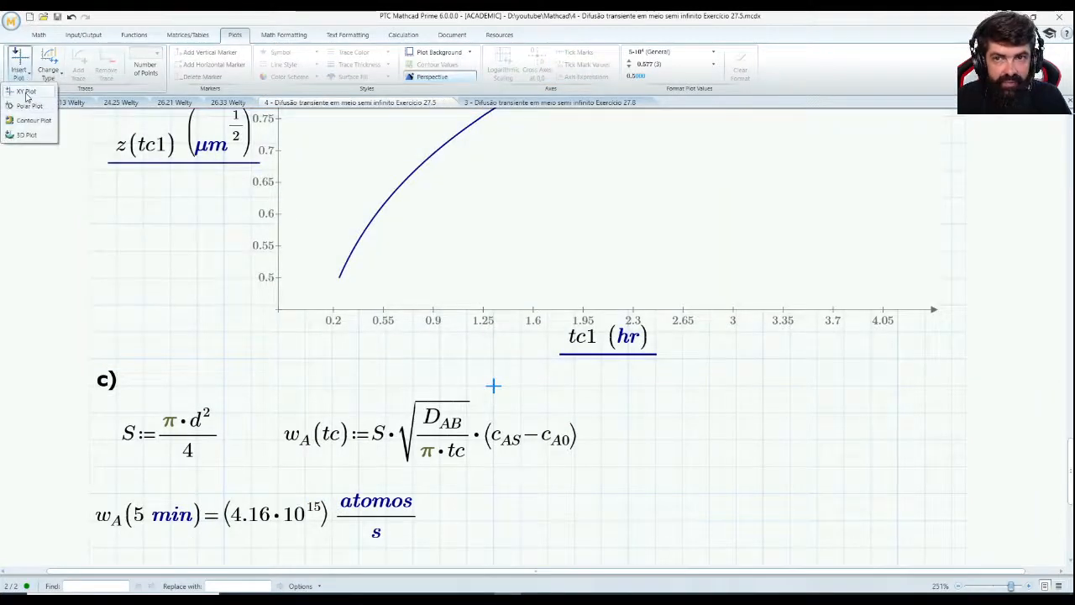
left_click(26, 92)
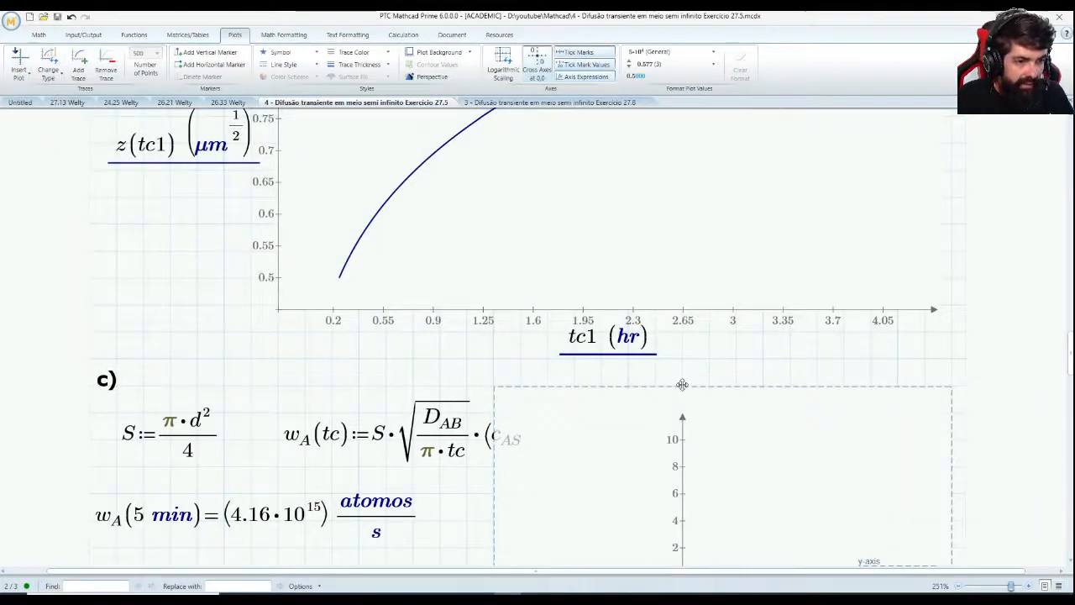
left_click_drag(682, 384, 600, 334)
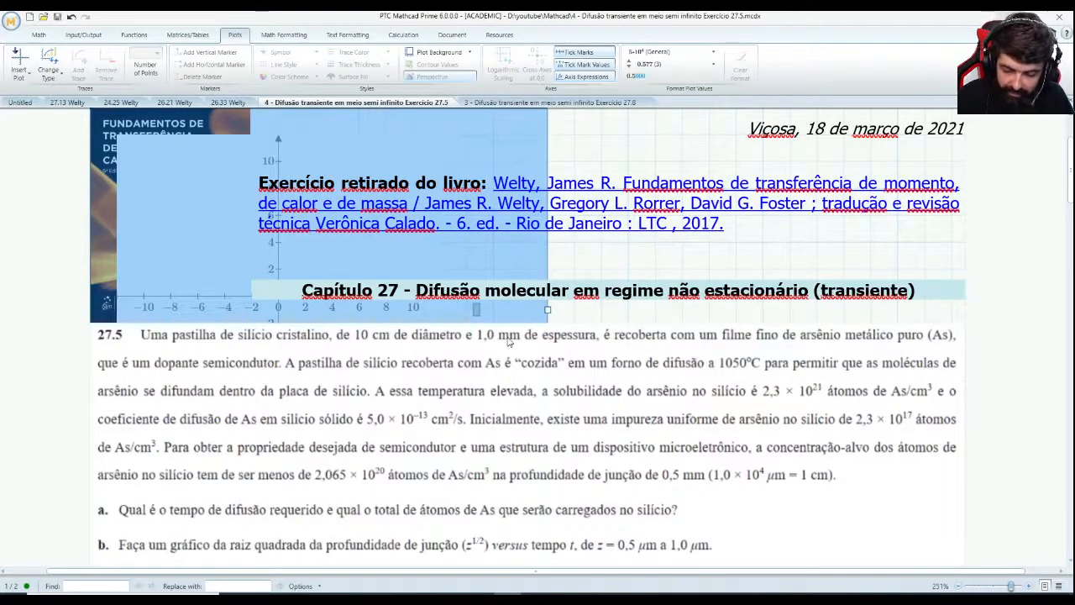
- Delete the empty plot from the worksheet's header area and insert a new XY plot beside the part b) symbolic solution of b
key("Delete")
scroll(567, 380, "down", 10)
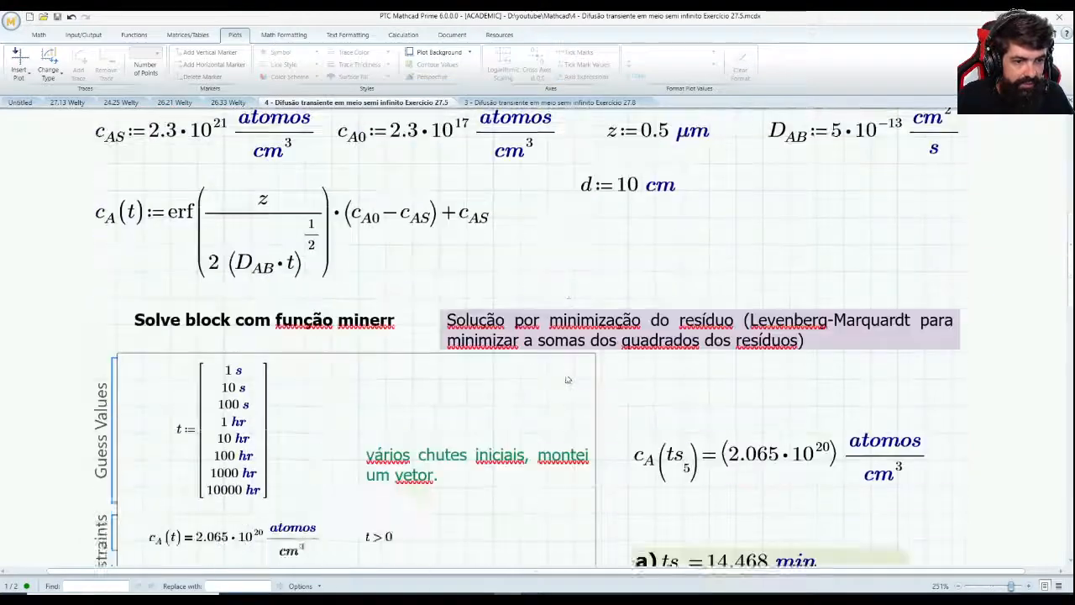
scroll(567, 380, "down", 3)
scroll(641, 420, "down", 10)
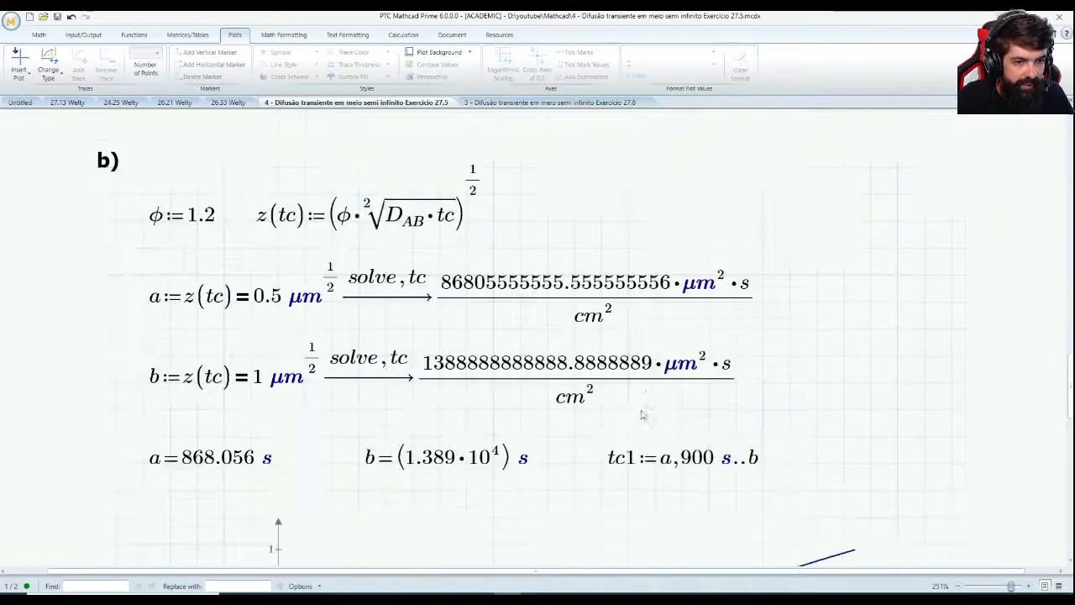
scroll(641, 414, "down", 3)
left_click(819, 215)
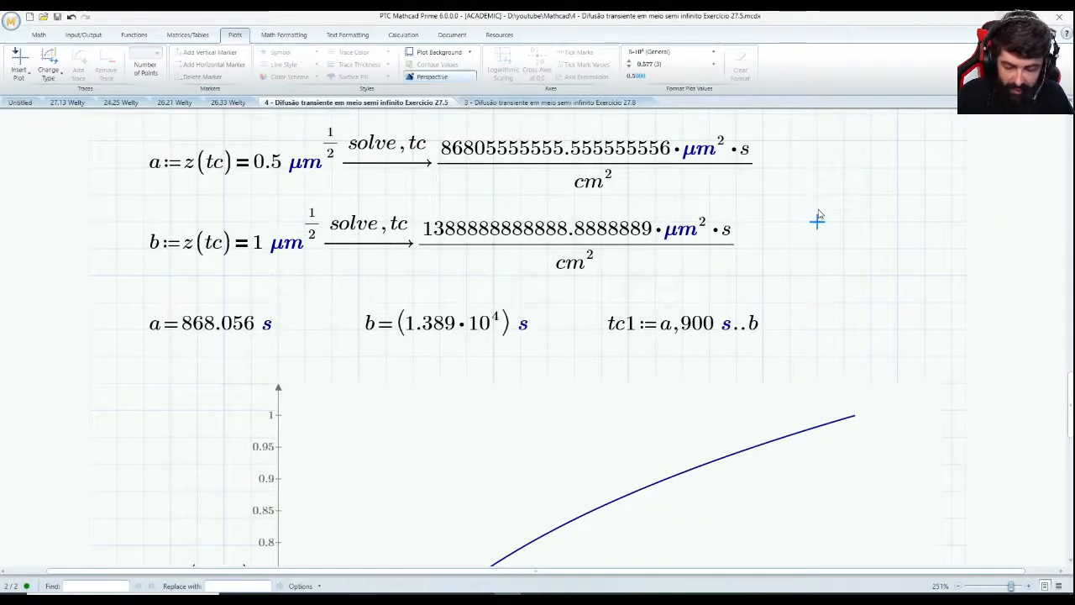
key("ctrl+7")
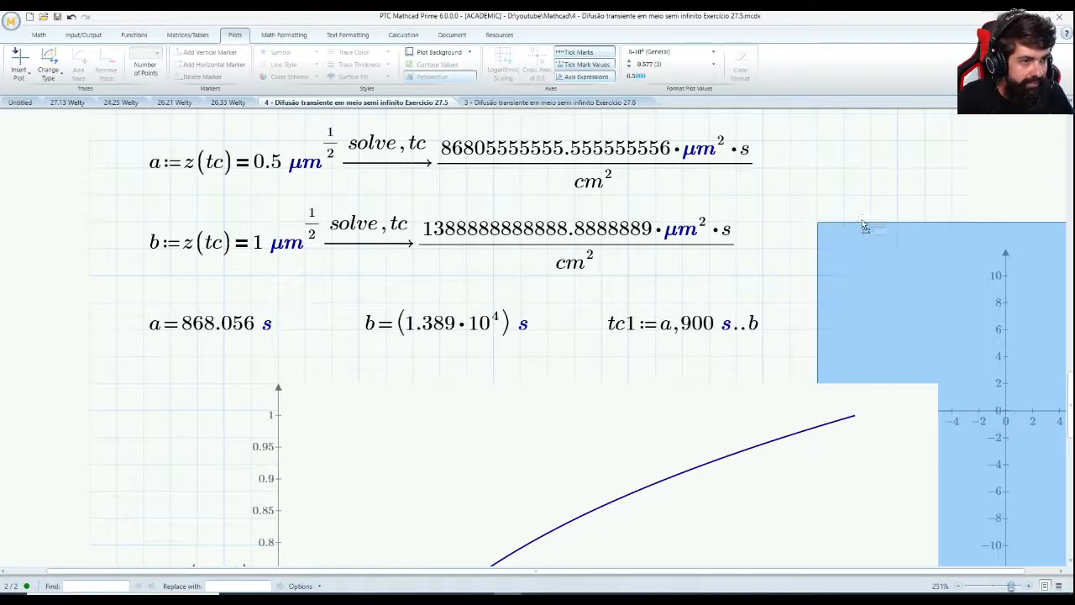
- Reposition the empty XY plot in the area beside the part b) equations and the tc1 range definition
left_click_drag(865, 226, 259, 132)
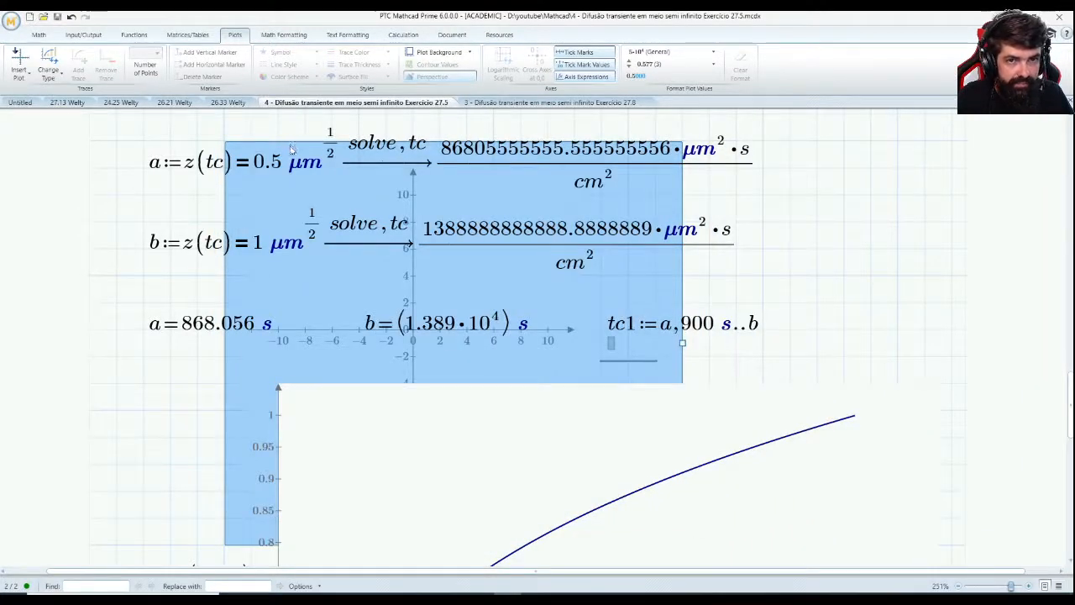
left_click(324, 166)
left_click(572, 295)
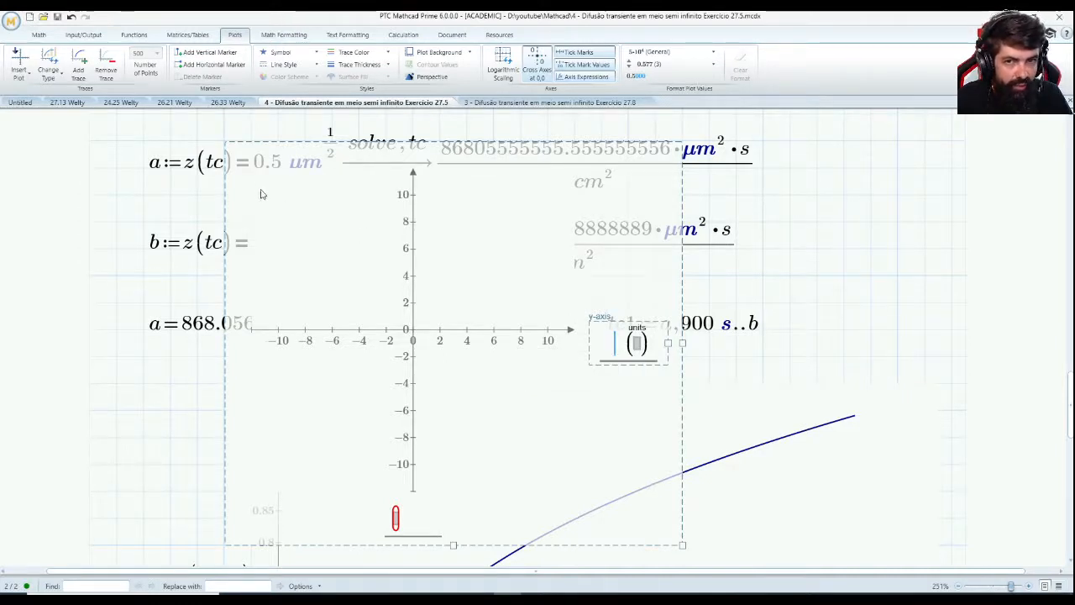
left_click_drag(247, 140, 790, 117)
- Examine the z(tc) definition, the limits a and b, the tc1 range, and the axis expressions and units of the finished plot
scroll(655, 295, "down", 5)
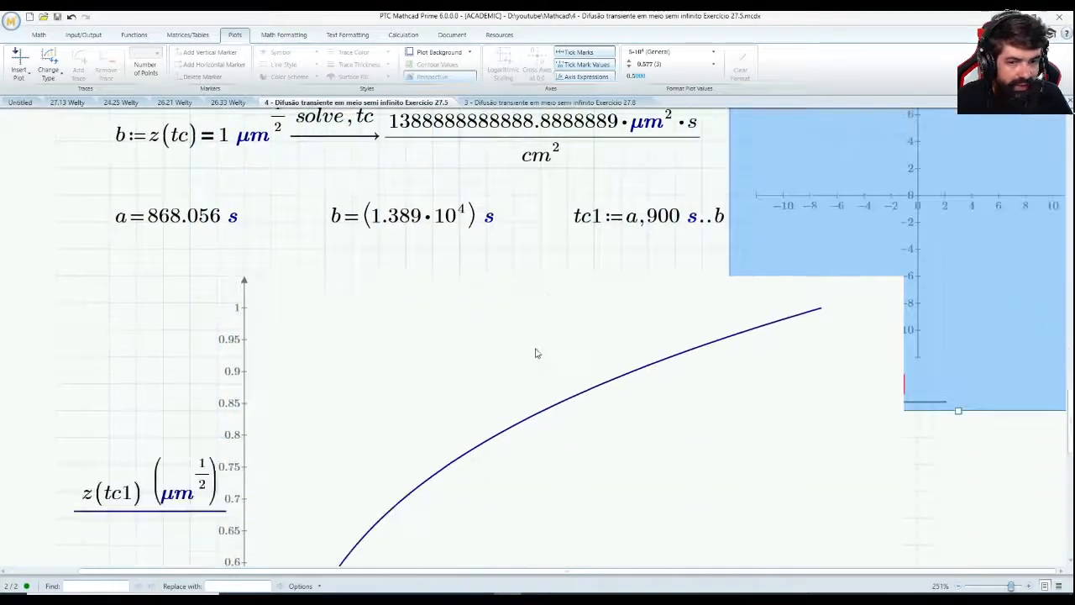
scroll(116, 197, "up", 4)
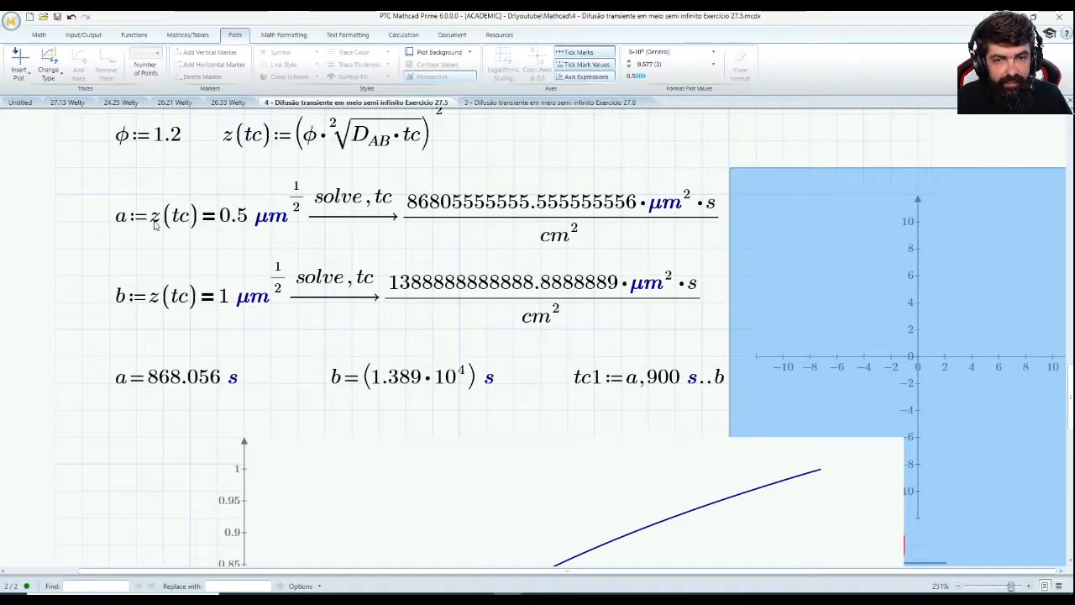
scroll(176, 222, "up", 1)
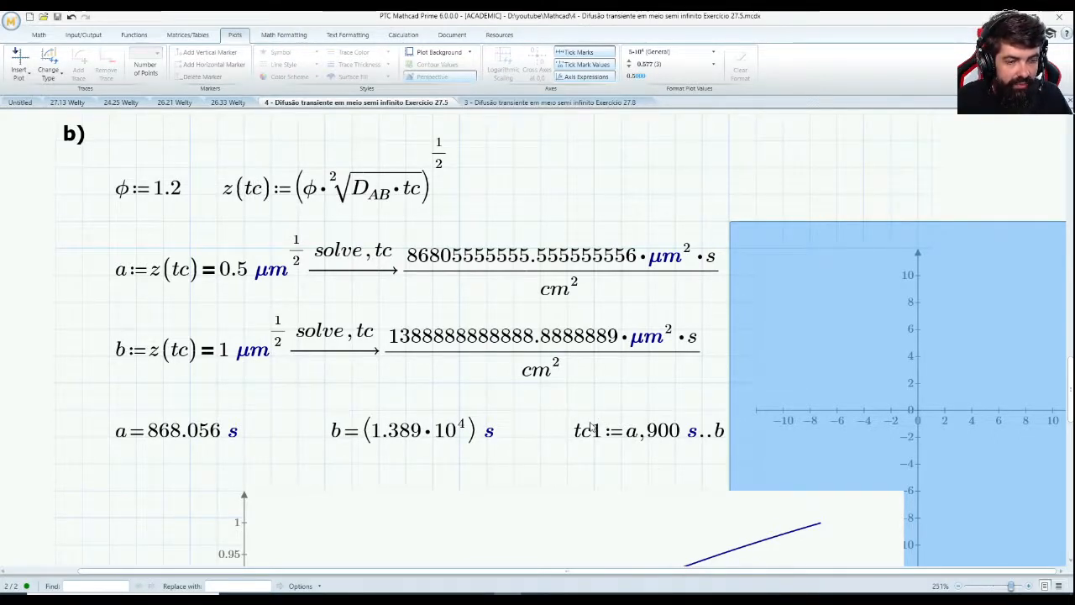
scroll(591, 427, "down", 5)
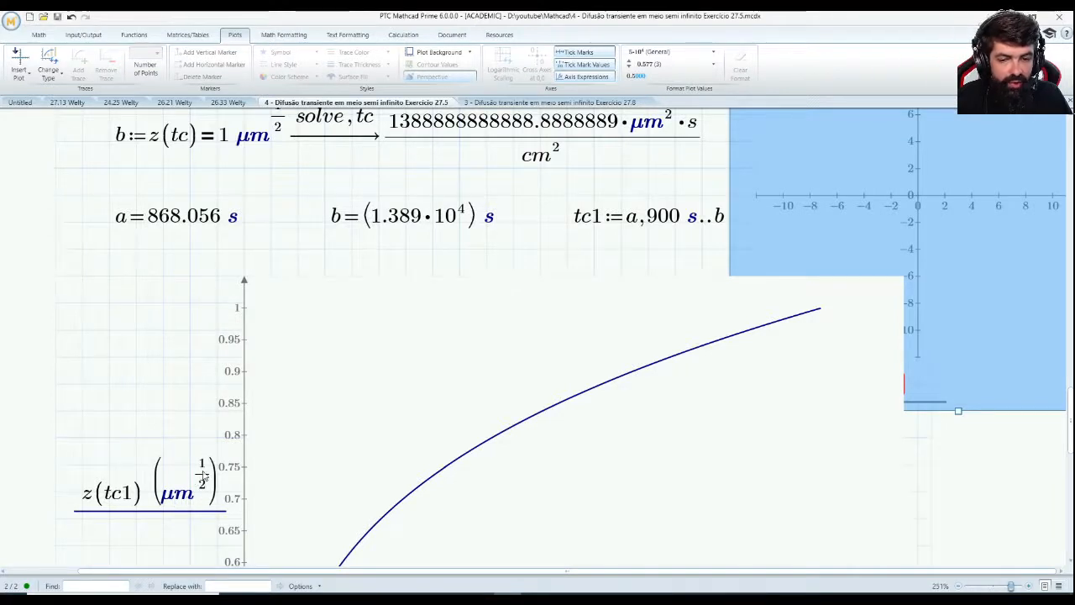
scroll(384, 444, "down", 5)
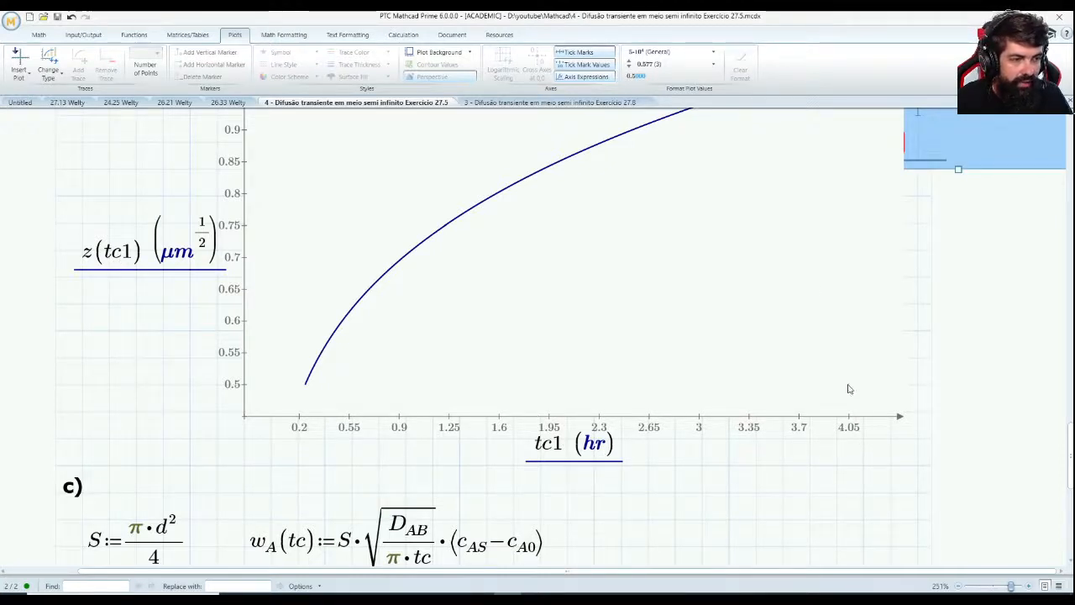
scroll(847, 389, "up", 2)
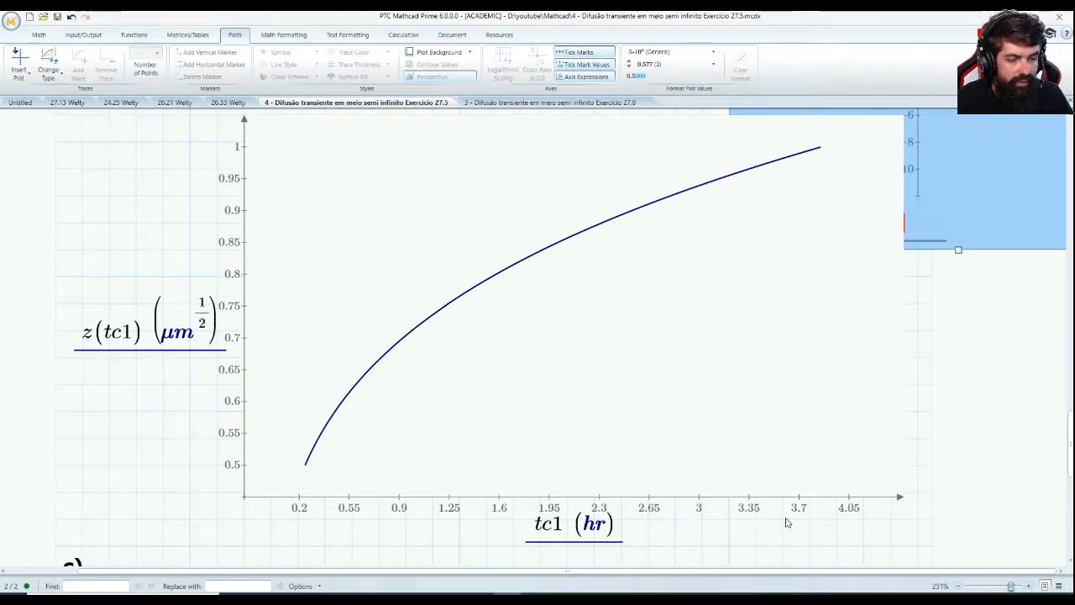
scroll(562, 485, "down", 2)
scroll(572, 488, "up", 5)
scroll(573, 488, "up", 3)
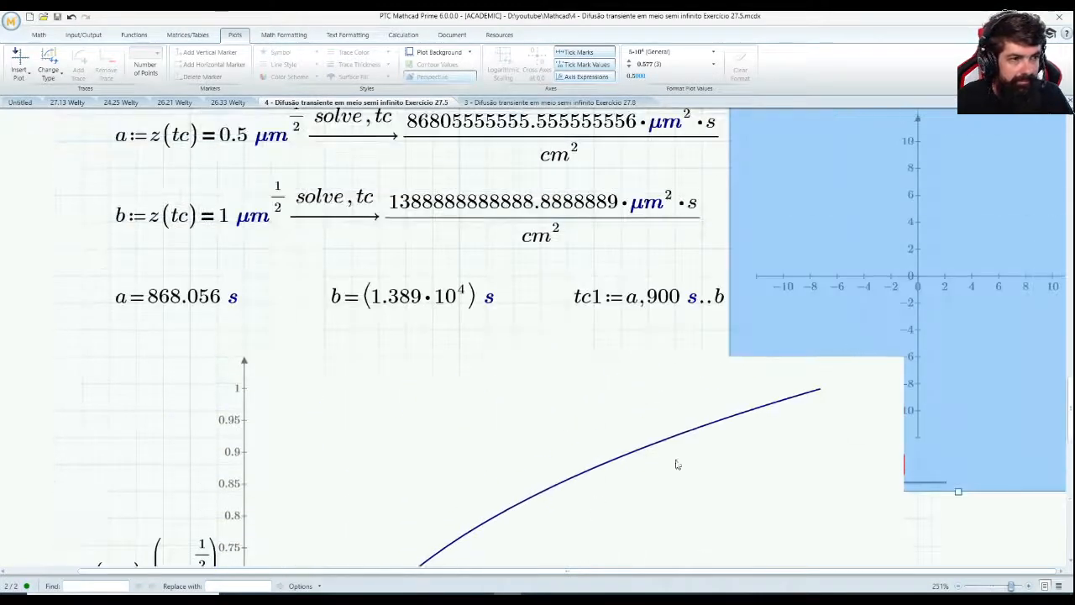
scroll(812, 239, "down", 10)
scroll(516, 340, "up", 1)
scroll(515, 340, "up", 8)
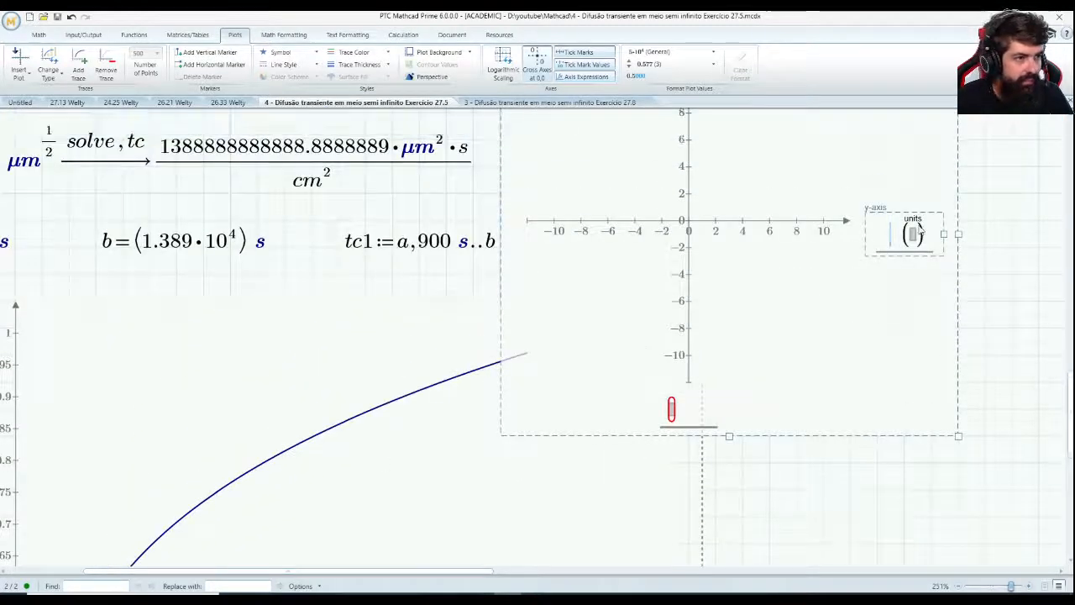
- Set the new plot's x-axis expression to tc1 with the unit hr
left_click(672, 412)
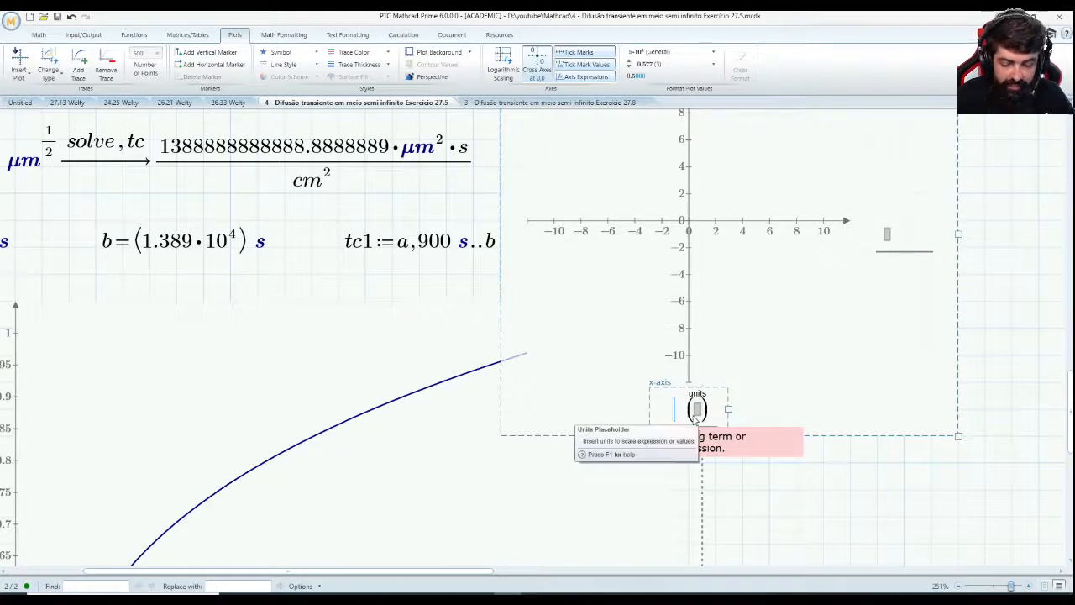
type("t")
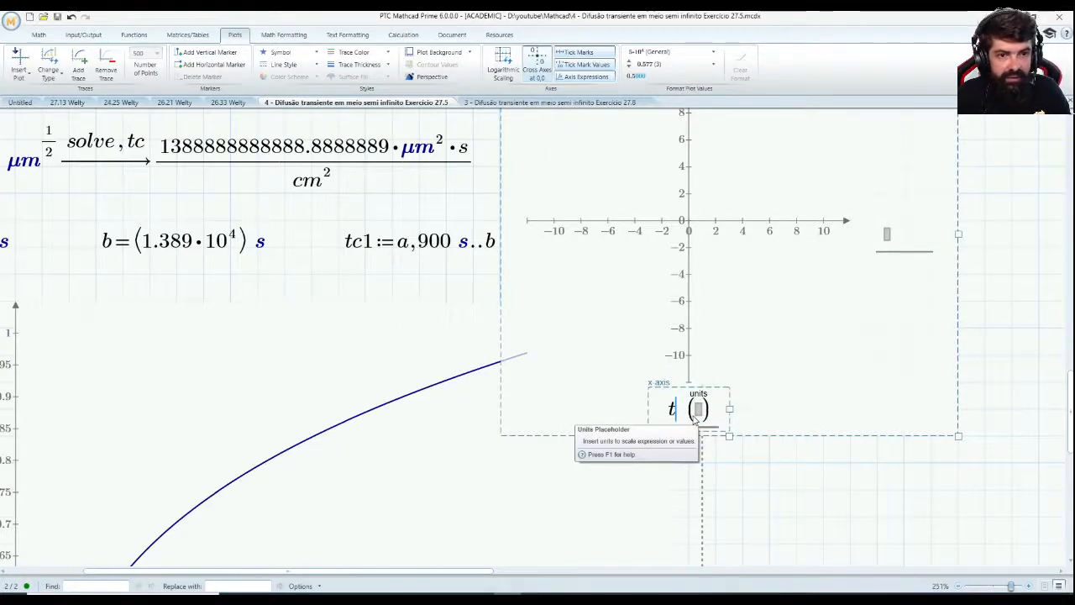
type("c1")
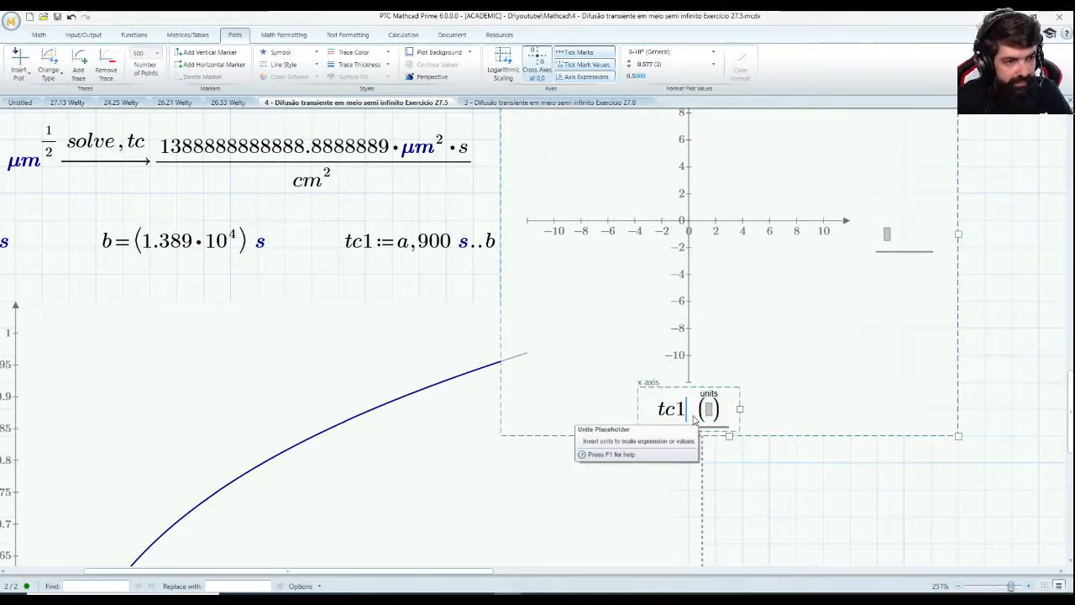
left_click(708, 412)
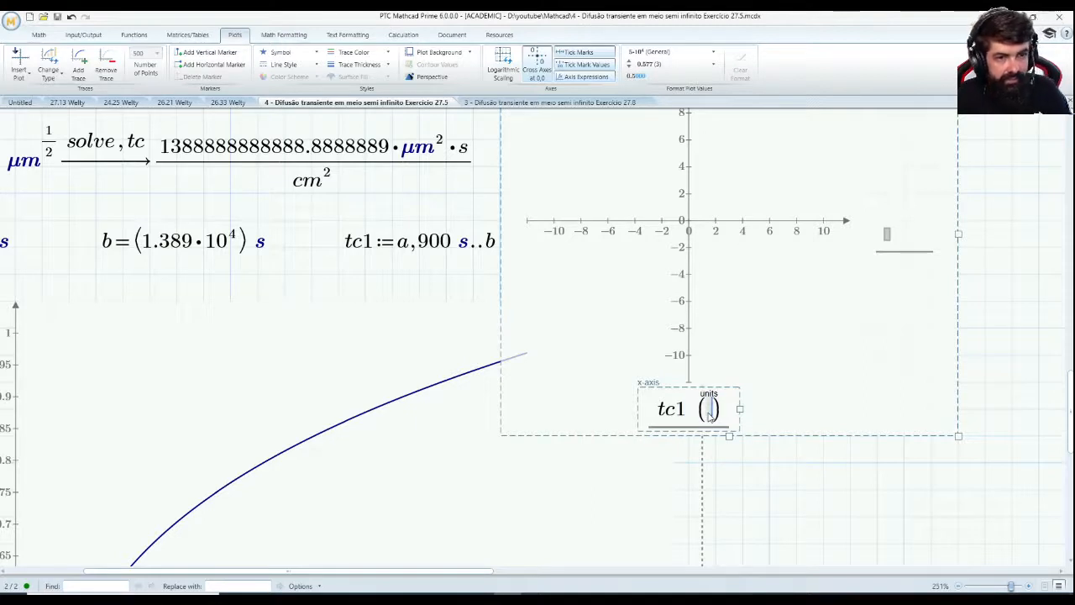
type("hr")
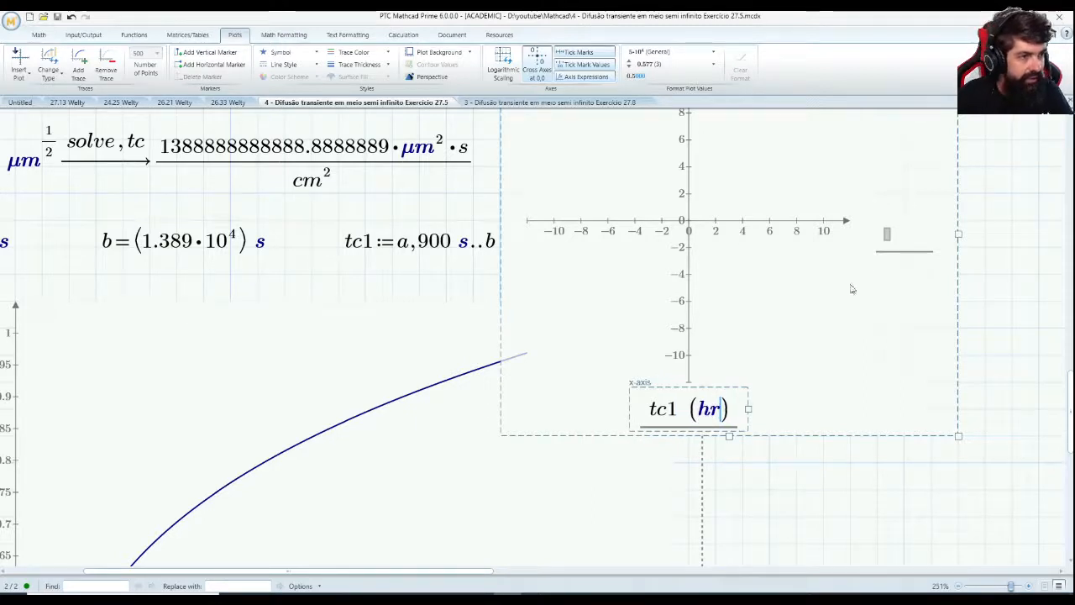
- Move the new plot over the part b) results and set its y-axis expression to z(tc1)
left_click(889, 239)
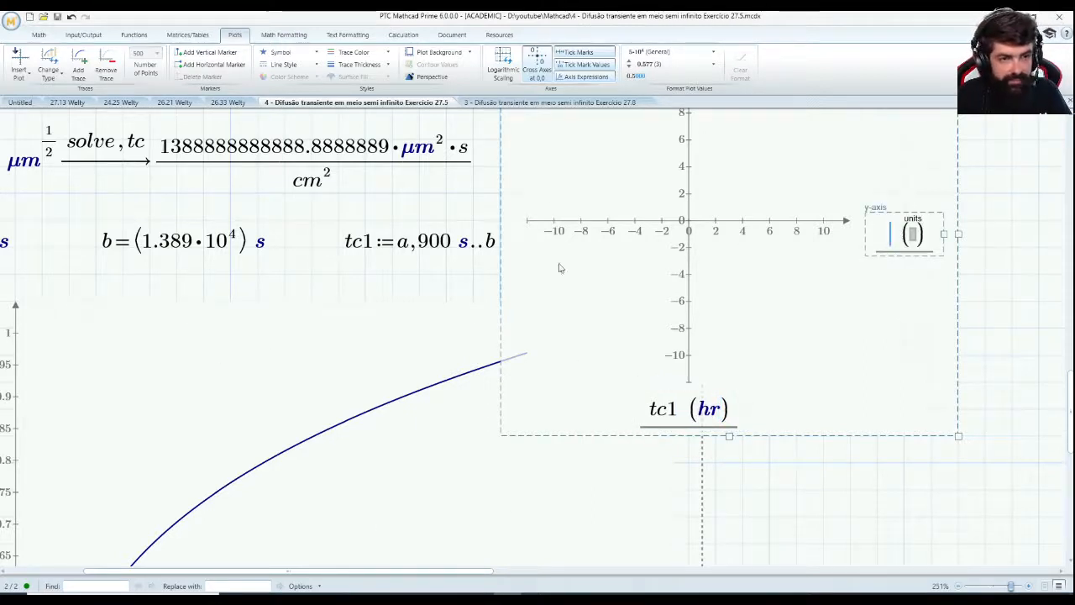
left_click_drag(501, 145, 47, 237)
left_click_drag(338, 574, 256, 571)
left_click(281, 220)
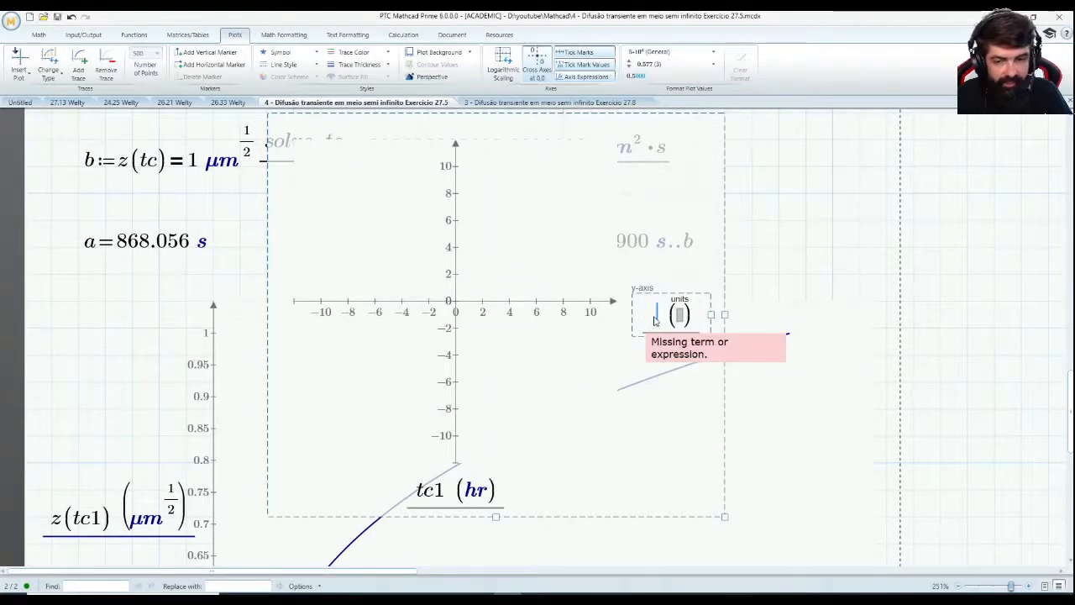
type("z")
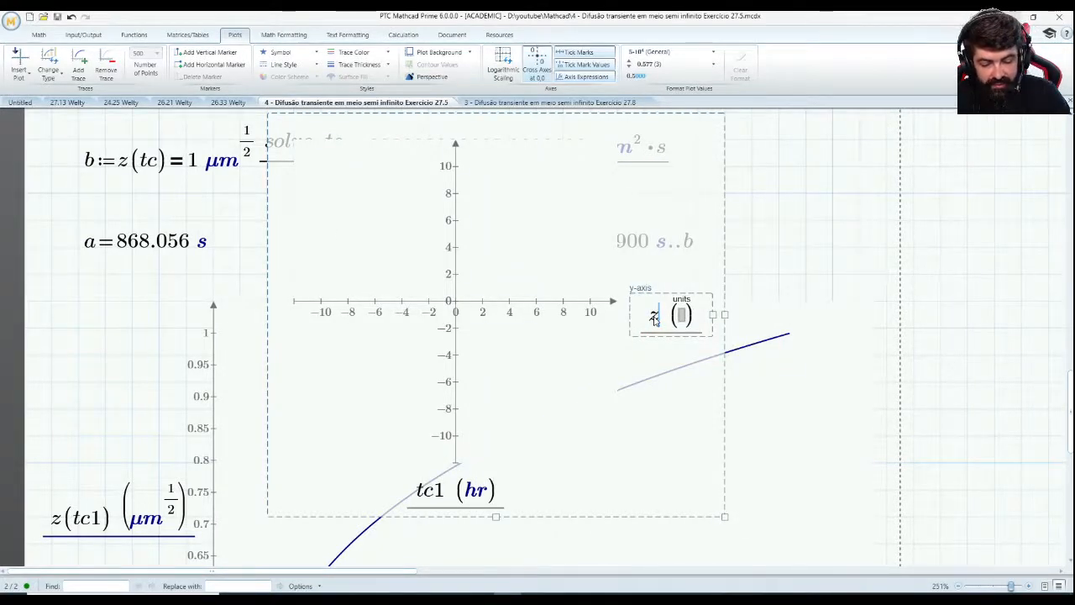
type("(tc")
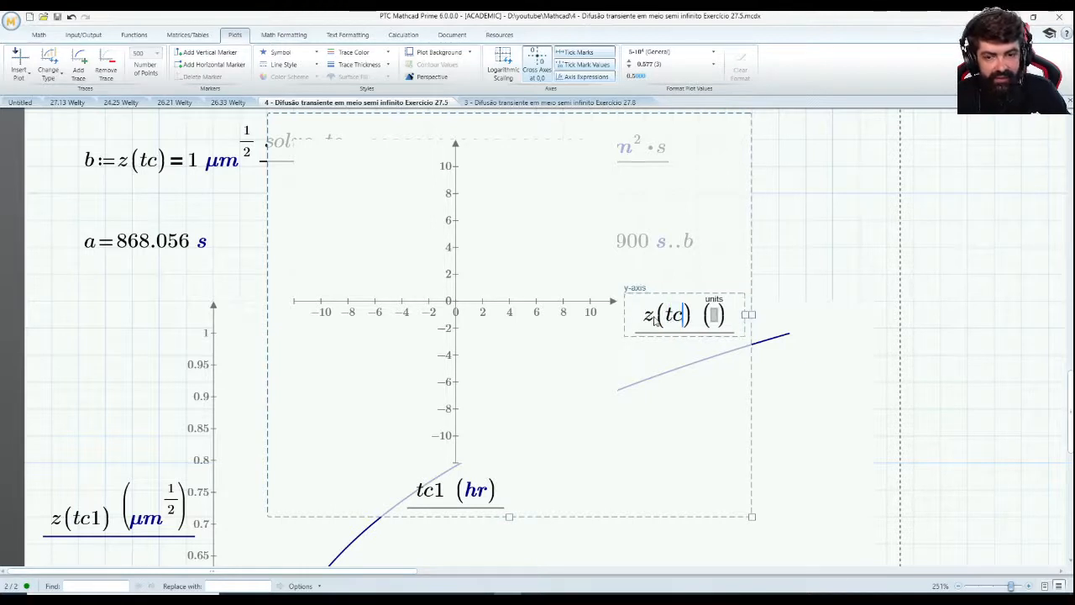
type("1")
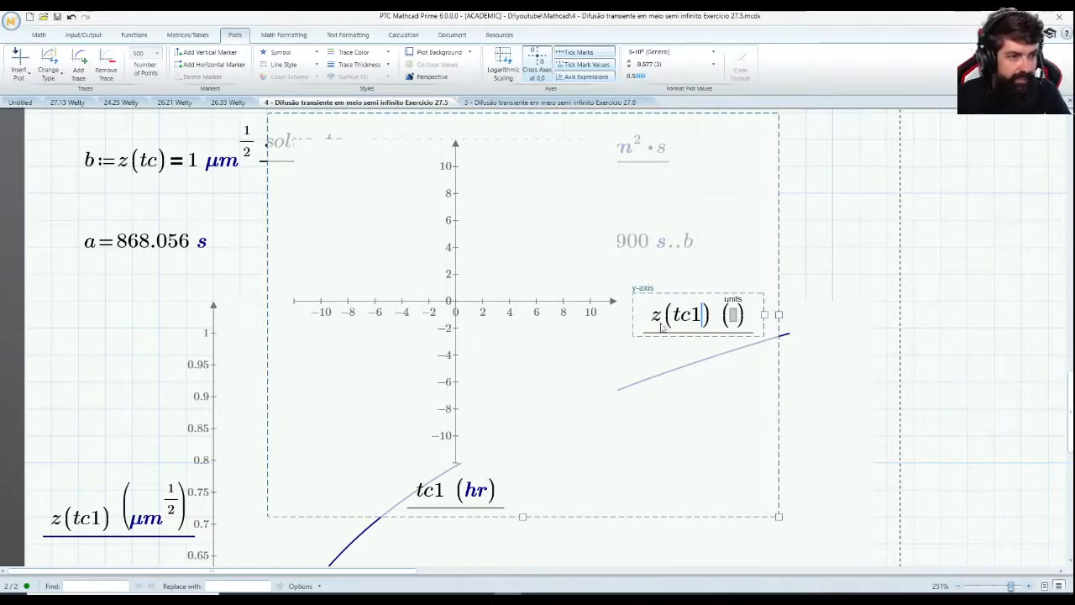
- Set the y-axis unit of the new plot to μm^(1/2), taking μm from the length units, and evaluate the plot
left_click(735, 316)
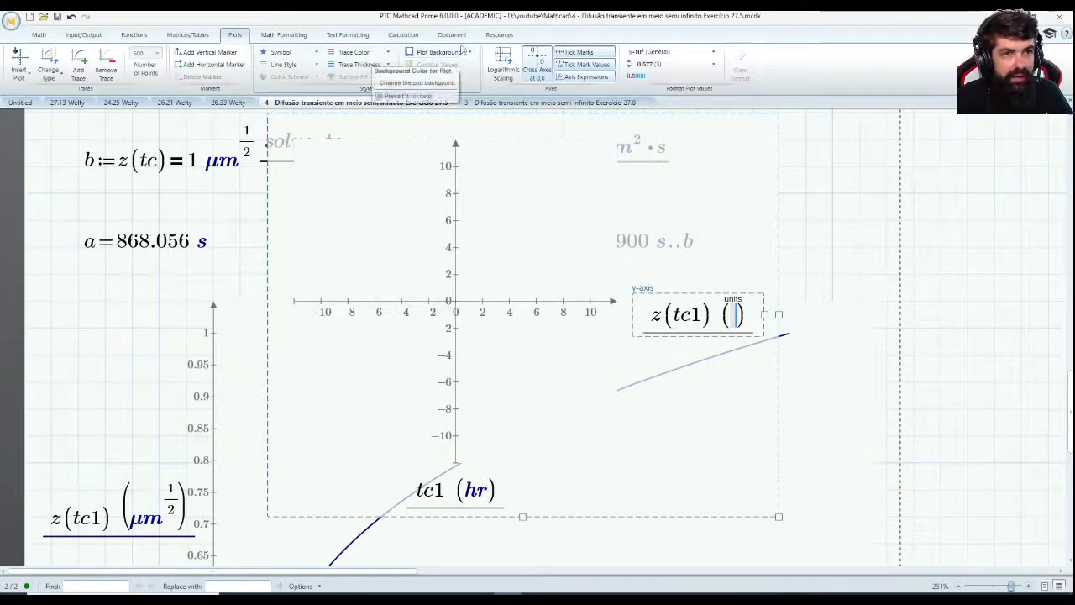
left_click(40, 35)
left_click(508, 70)
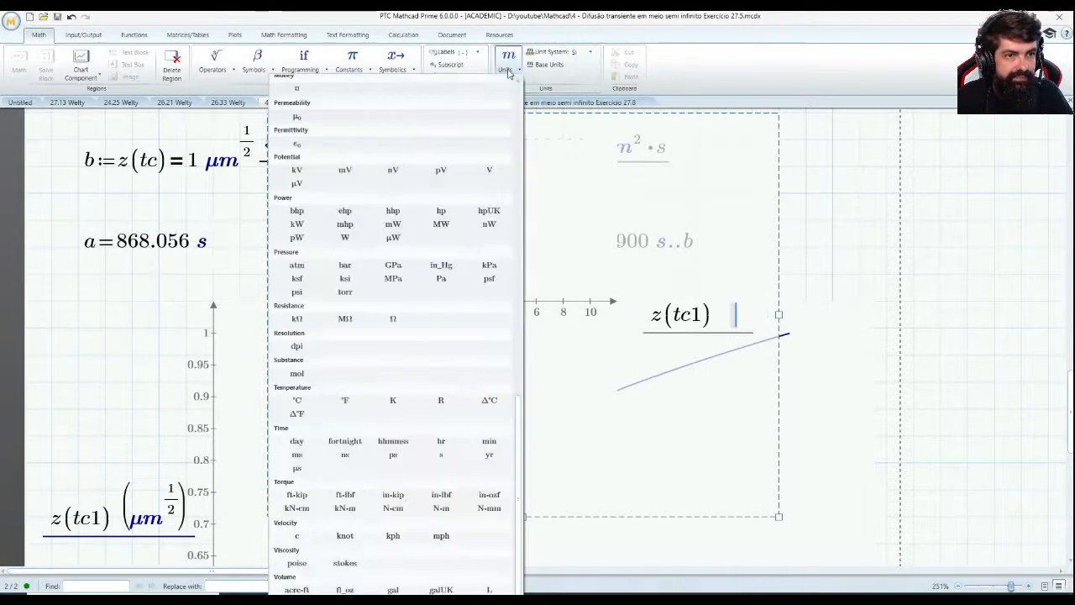
scroll(424, 201, "up", 8)
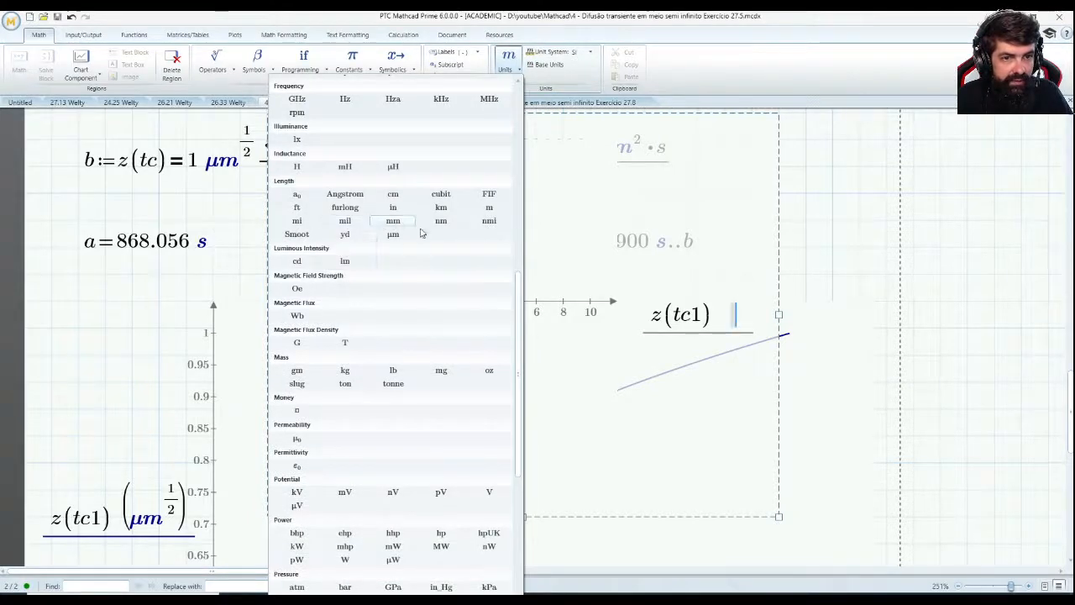
left_click(393, 235)
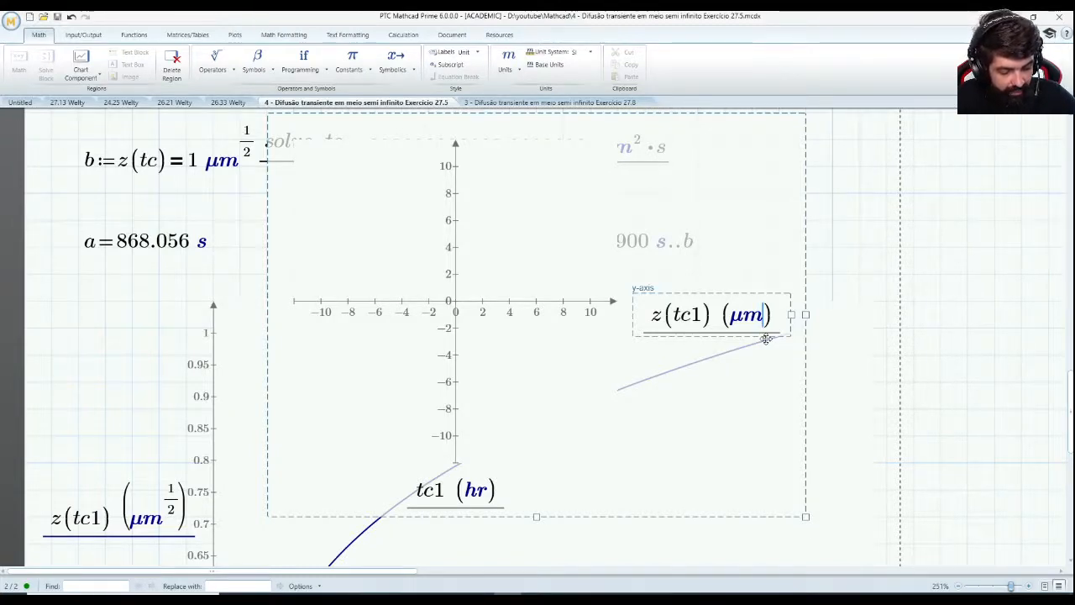
type("^1/2")
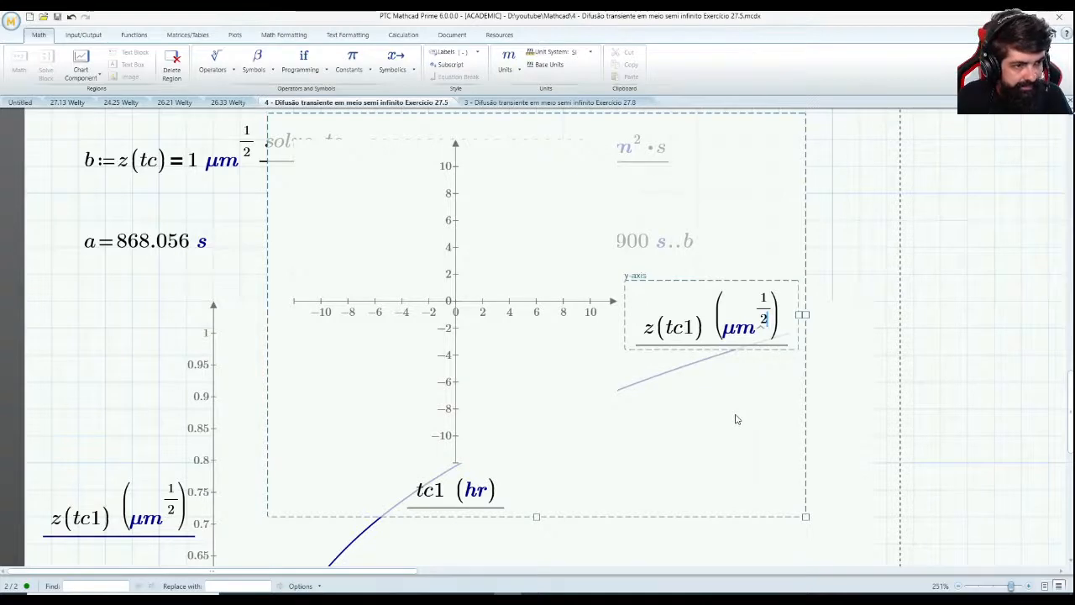
left_click(857, 247)
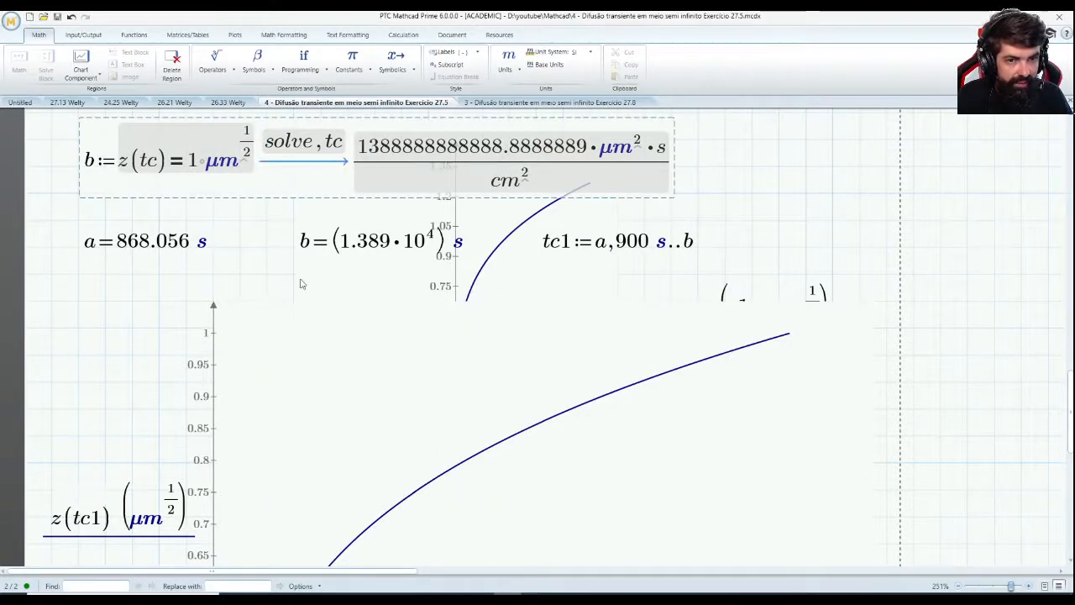
- Delete the demonstration plot that overlaps the part b) results, keeping the original plot
left_click(304, 230)
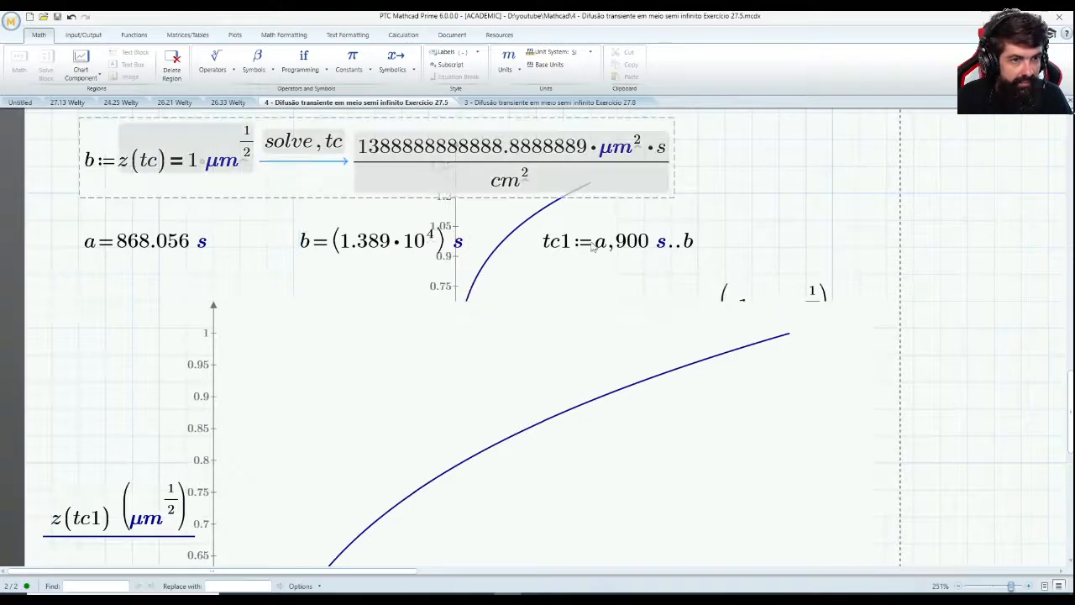
left_click(668, 250)
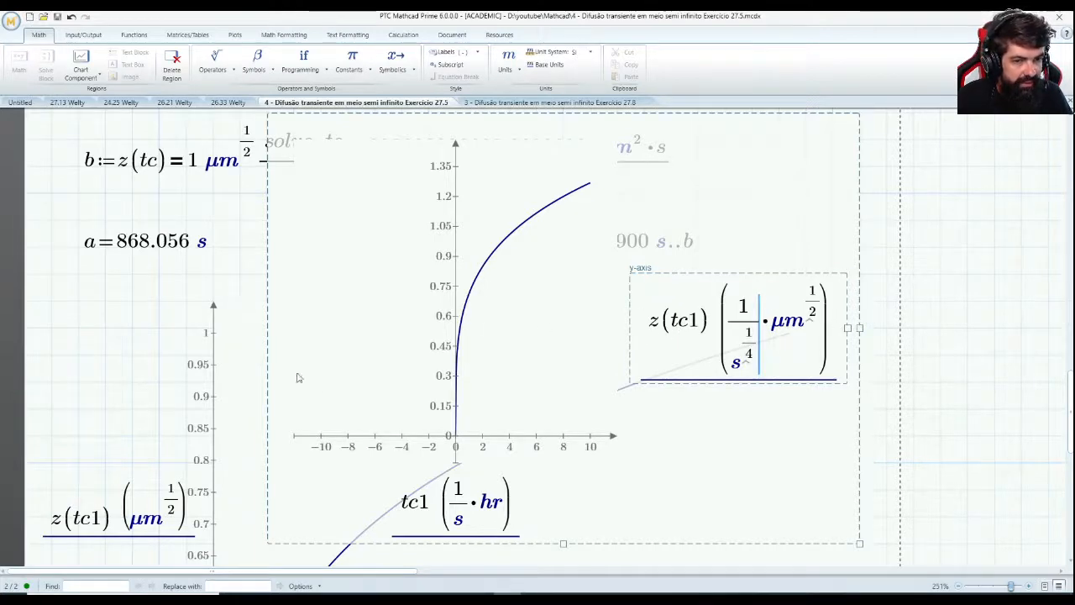
left_click(267, 234)
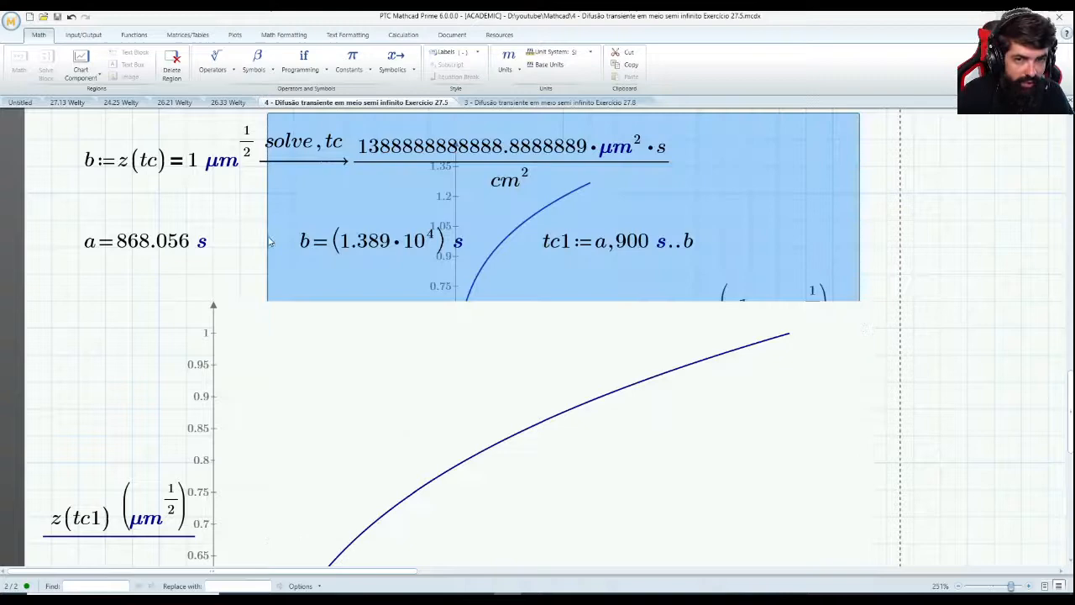
left_click(273, 328)
left_click(611, 204)
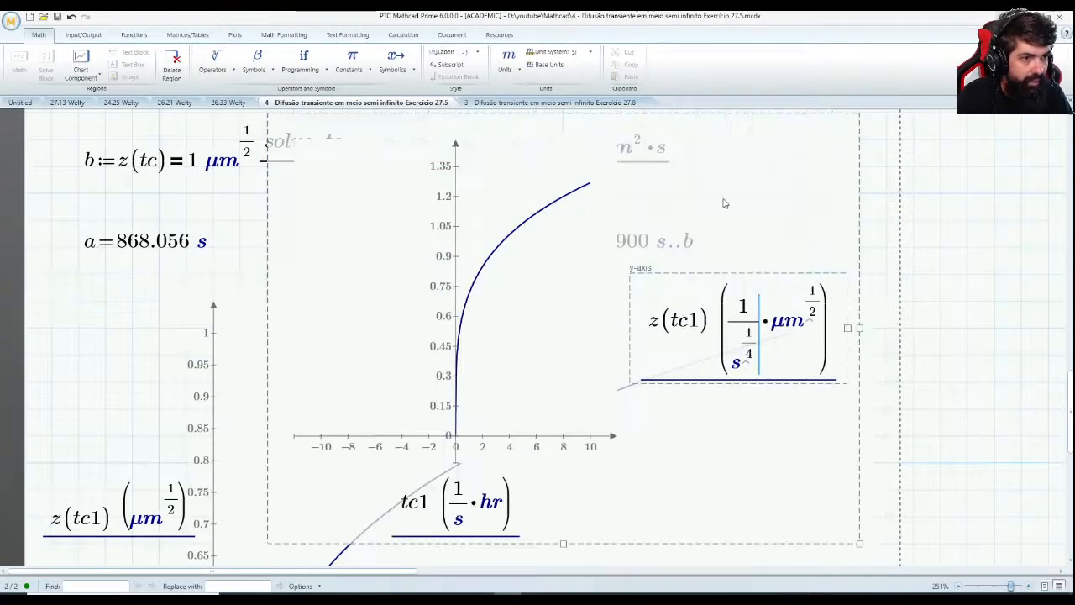
key("Delete")
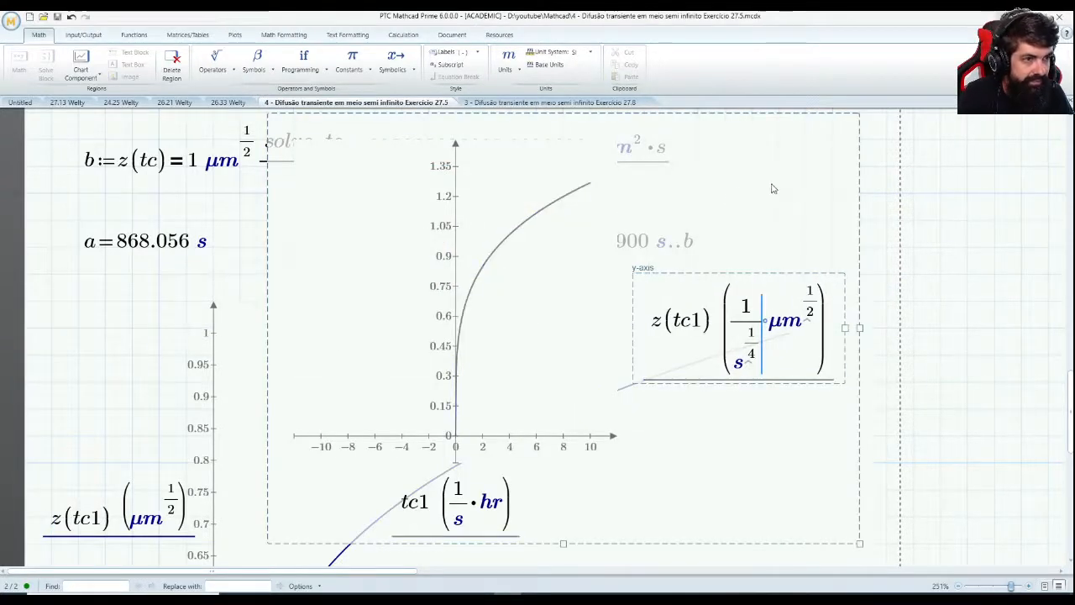
left_click(901, 166)
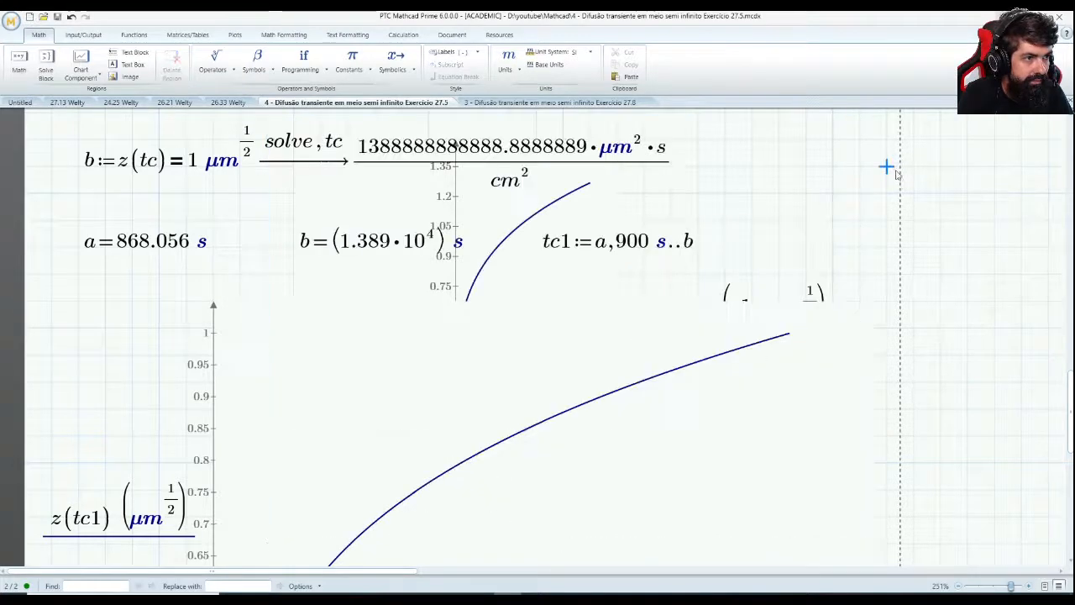
left_click(606, 210)
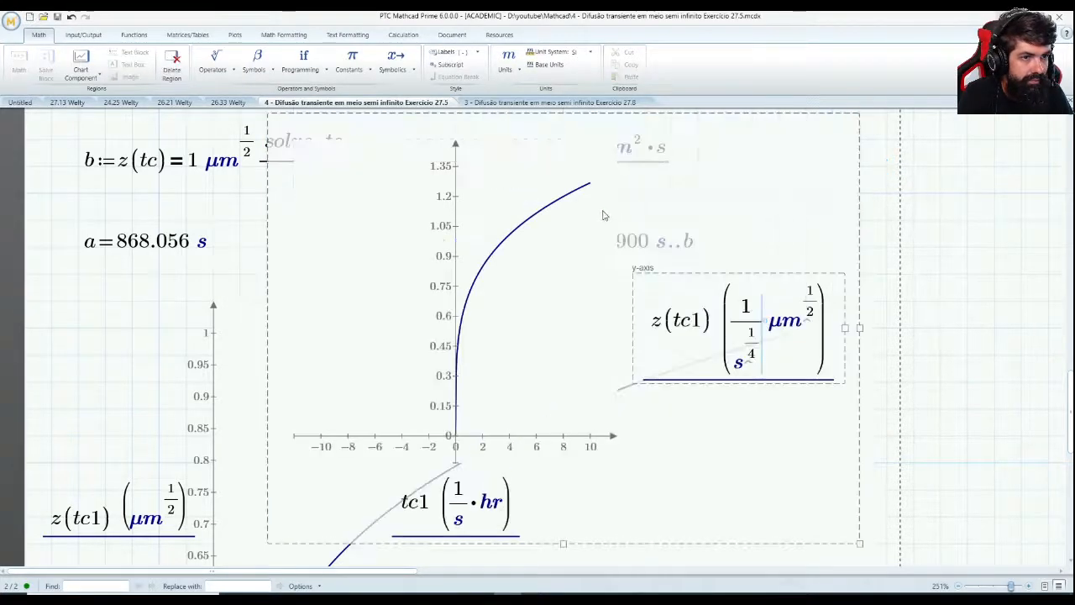
left_click(861, 300)
key("ctrl+x")
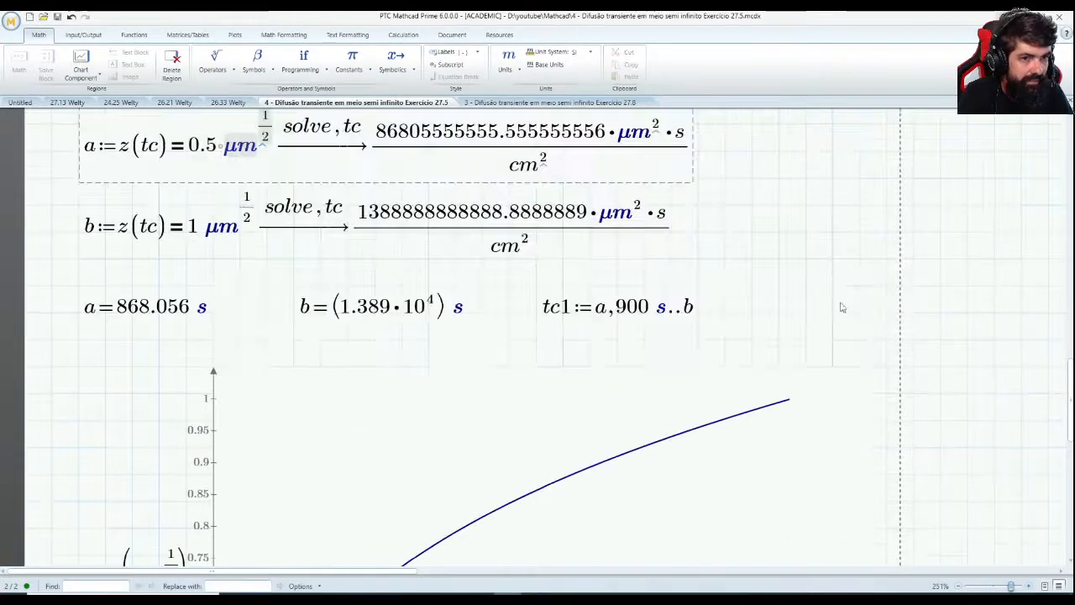
left_click(832, 311)
- Compare the z(tc) definition and the limits a and b with the remaining plot's curve, axis ranges and units
scroll(681, 326, "down", 3)
scroll(428, 379, "down", 4)
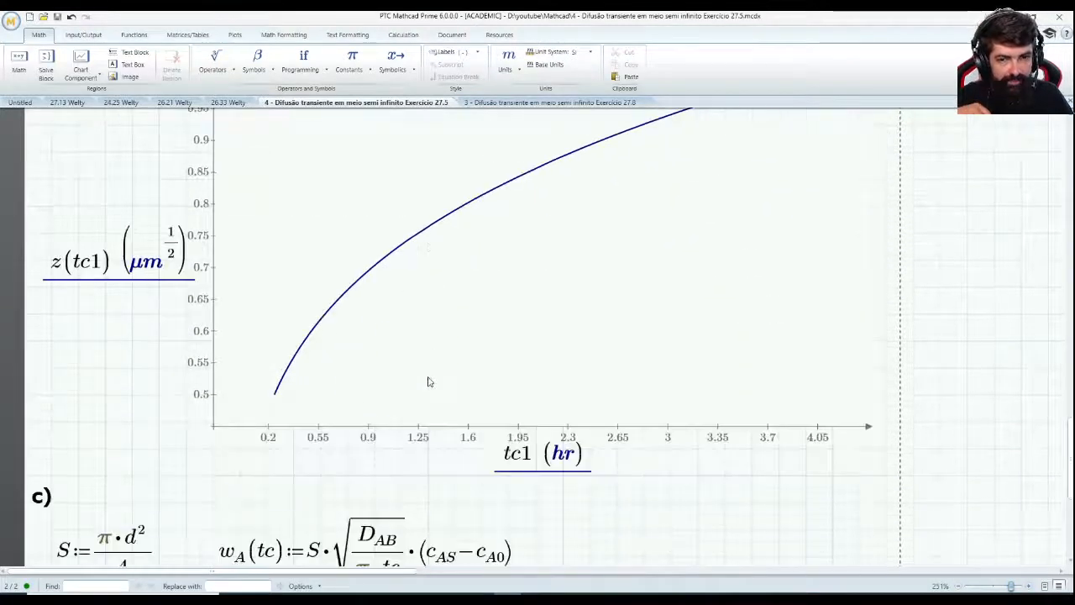
scroll(237, 320, "up", 2)
scroll(237, 320, "up", 5)
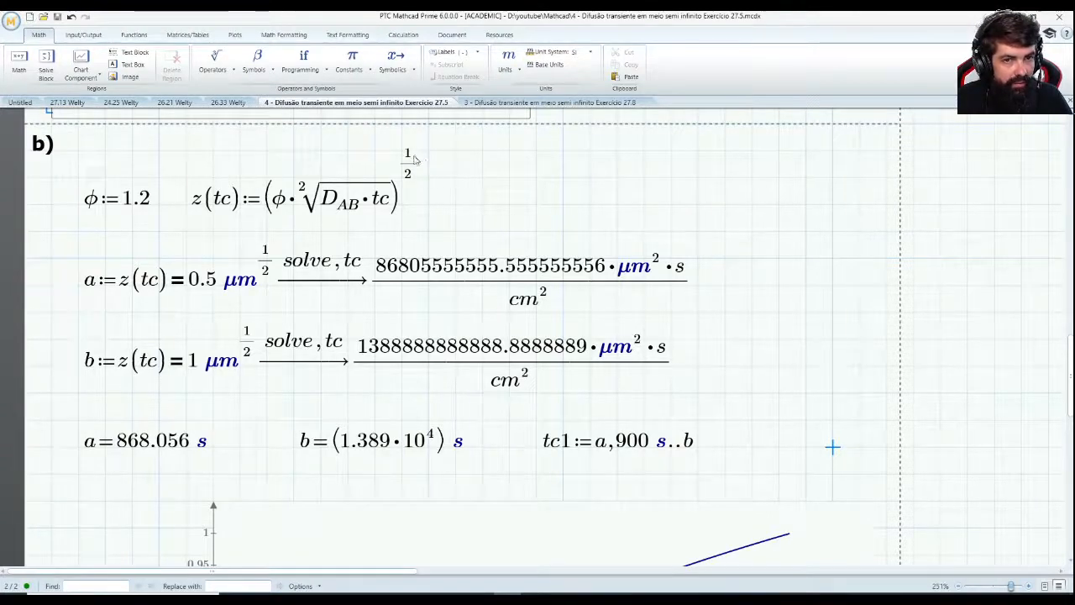
scroll(415, 160, "down", 1)
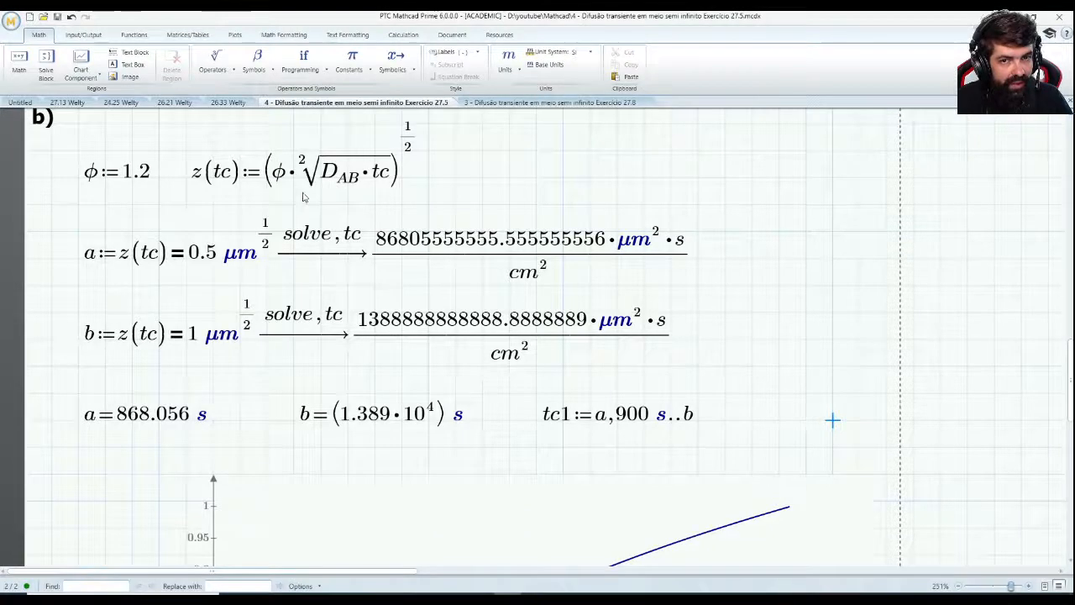
scroll(298, 195, "down", 2)
scroll(299, 195, "down", 5)
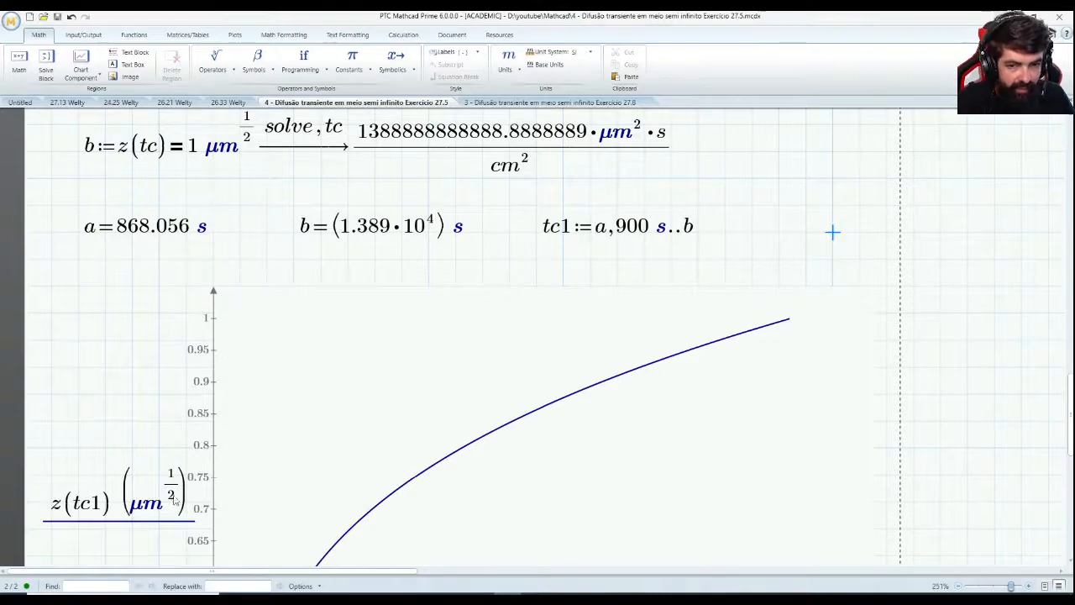
scroll(387, 465, "down", 10)
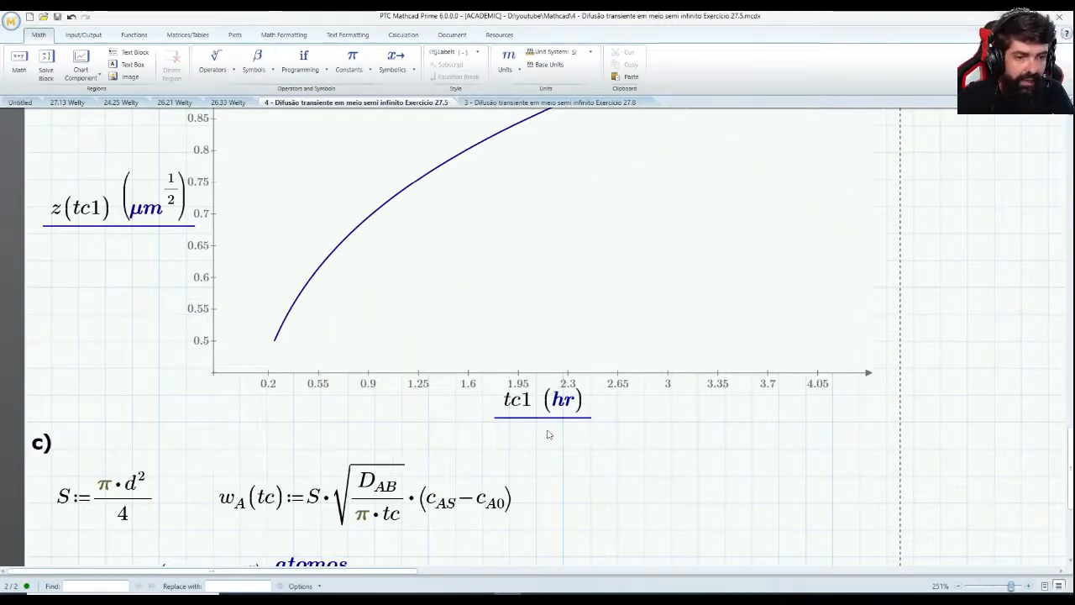
scroll(277, 353, "up", 2)
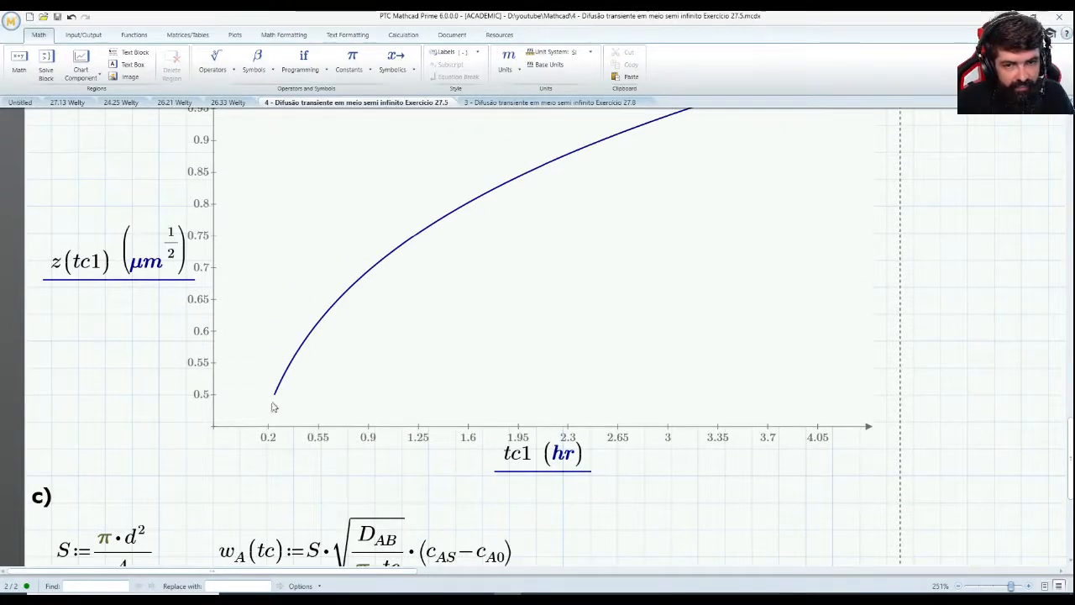
scroll(420, 286, "up", 2)
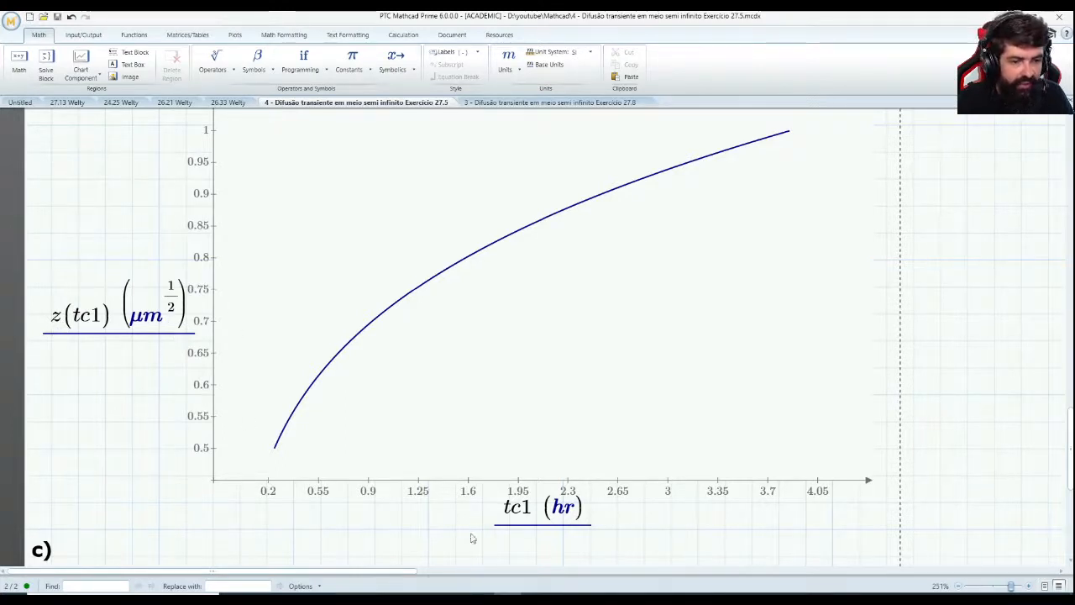
scroll(512, 512, "up", 4)
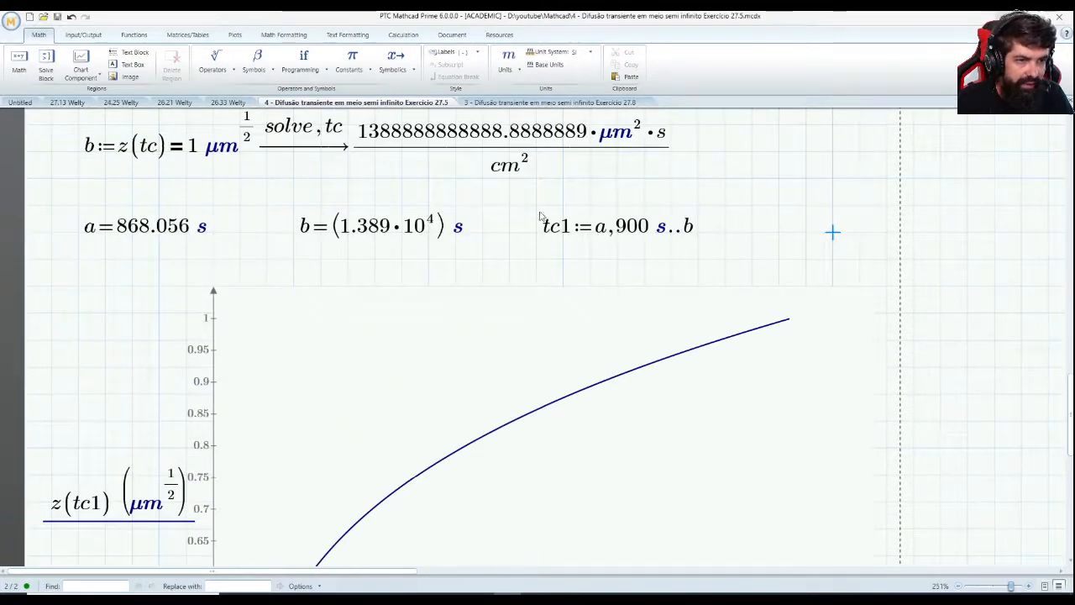
- Evaluate tc1 in a new math region and align it beside the tc1 range definition
left_click(752, 177)
type("tc1")
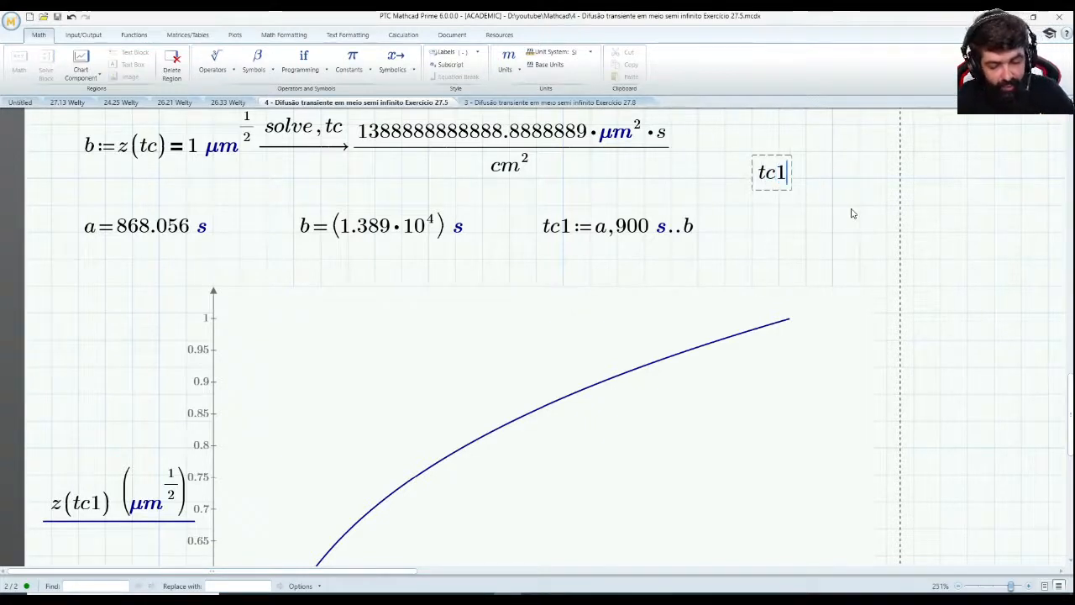
type("=")
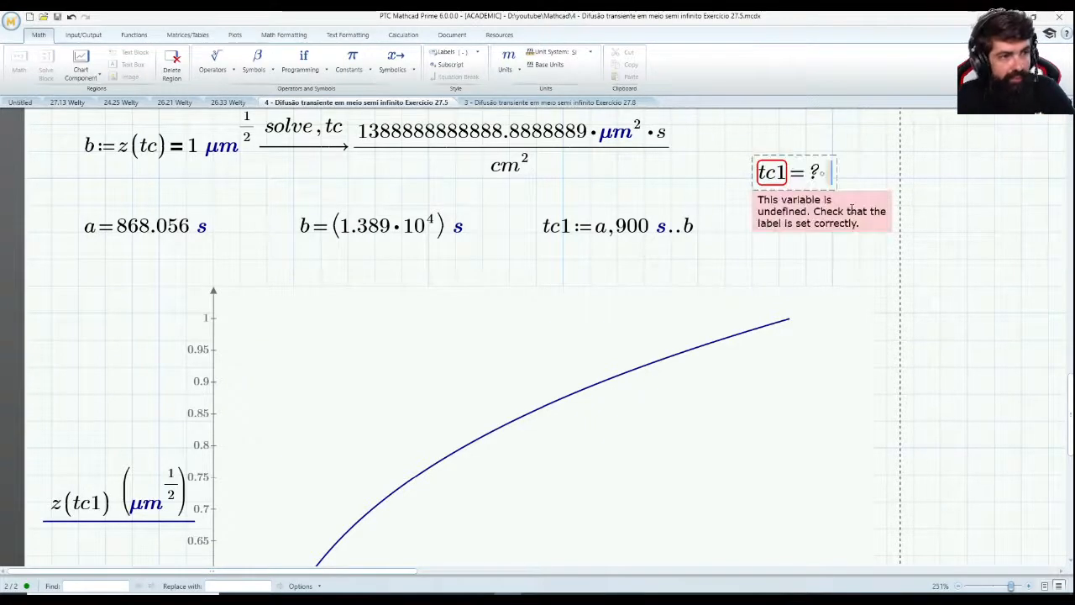
left_click(789, 154)
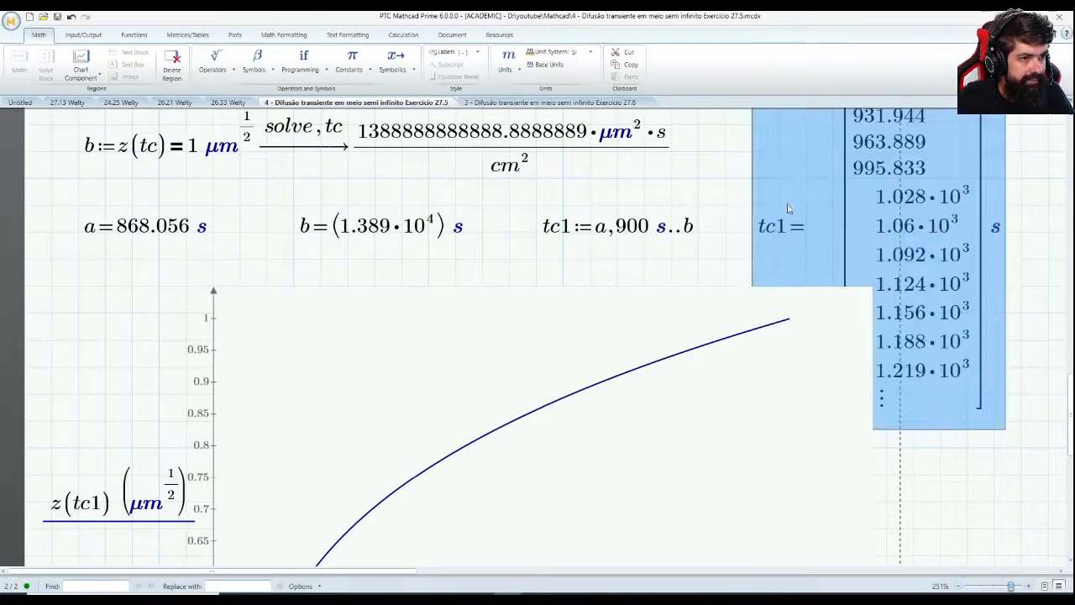
- Check the listed tc1 values and their indices against the range definition, and delete the tc1 evaluation
scroll(935, 258, "up", 4)
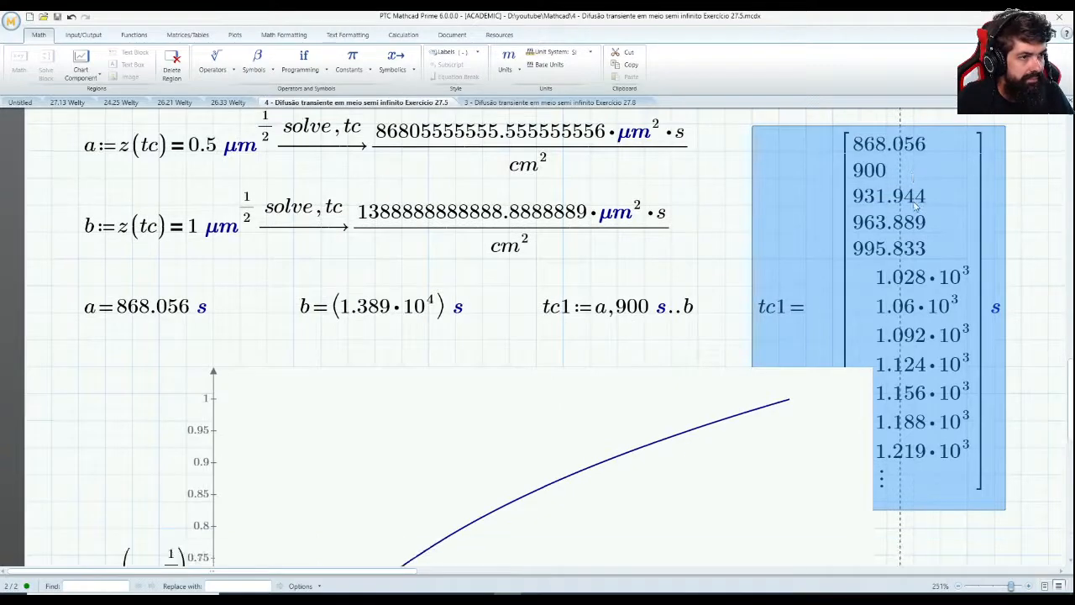
scroll(915, 205, "down", 2)
scroll(869, 172, "up", 2)
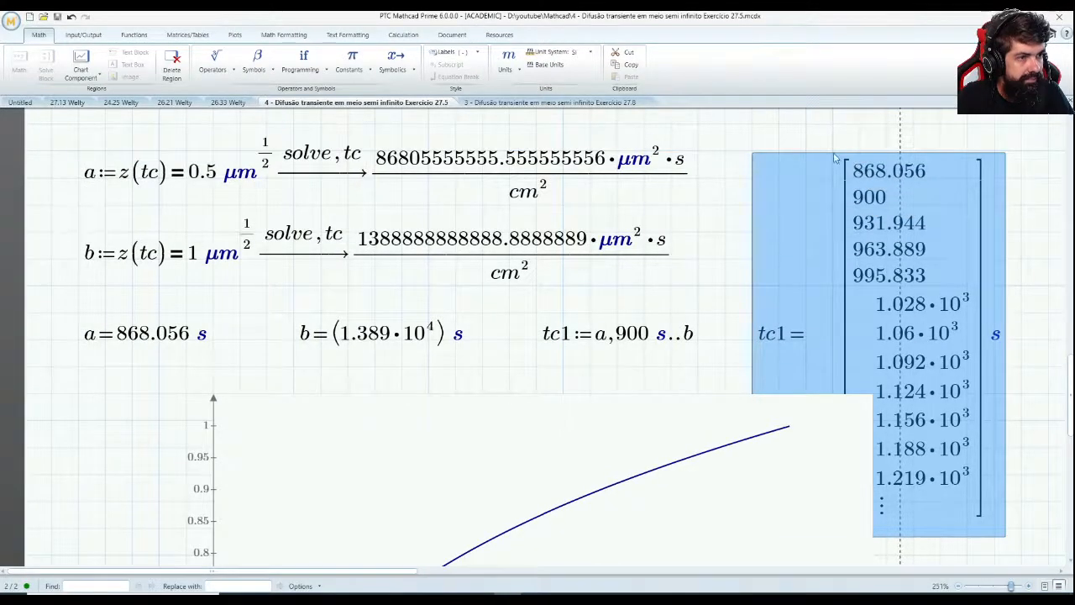
left_click(831, 151)
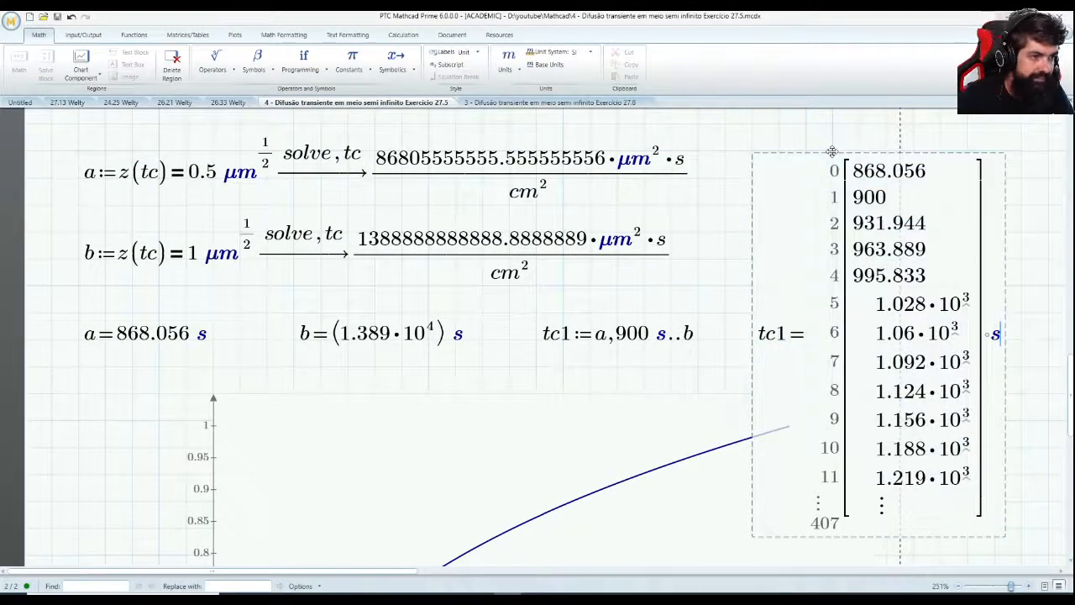
left_click(751, 195)
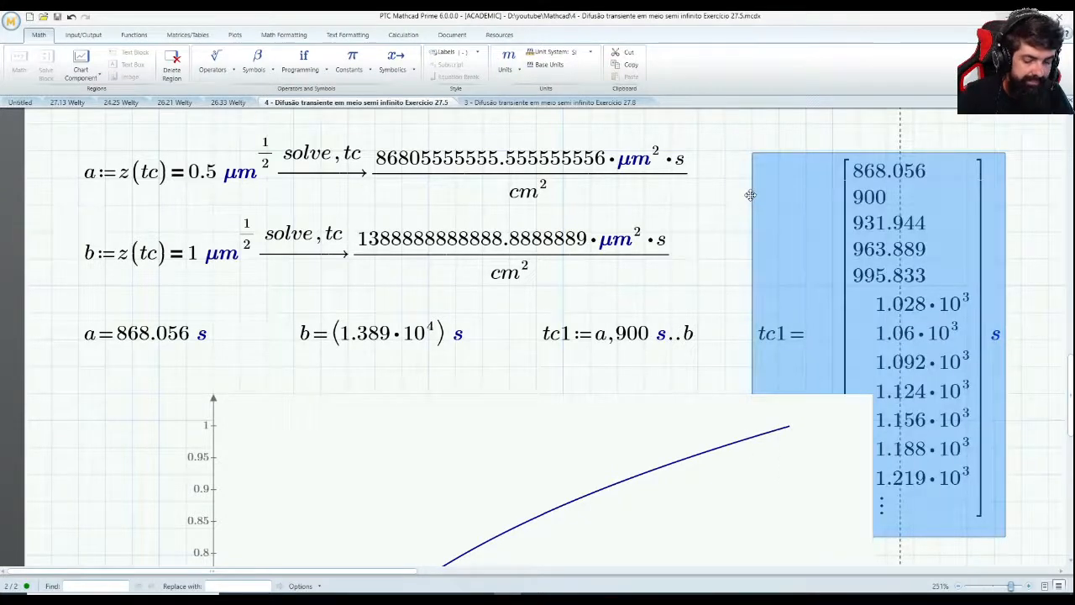
key("Delete")
- Read question c) in the exercise statement and return to the part c) calculations
scroll(533, 259, "down", 3)
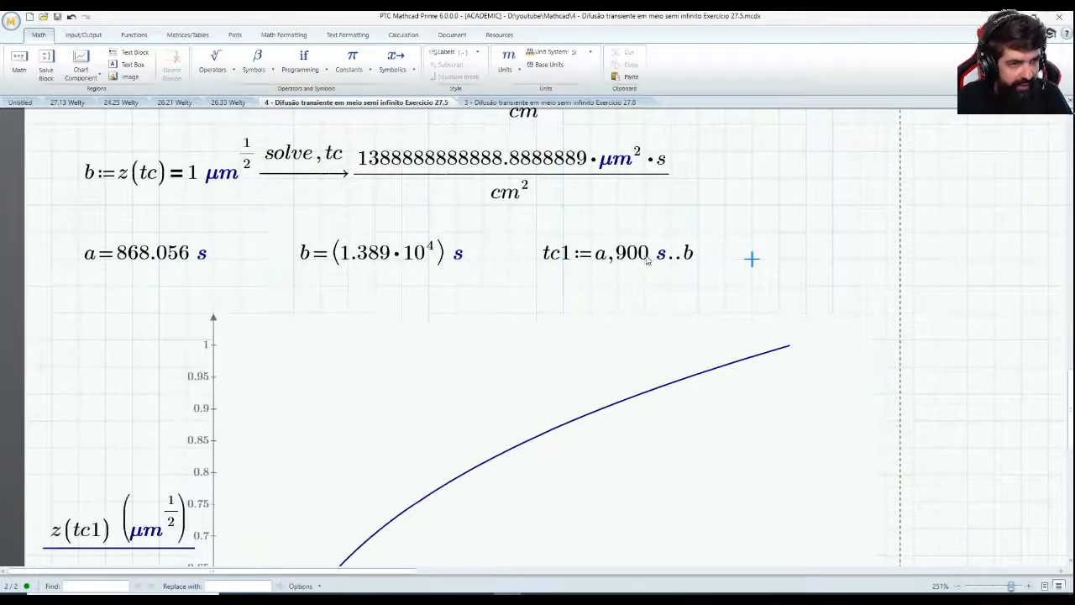
scroll(647, 261, "down", 20)
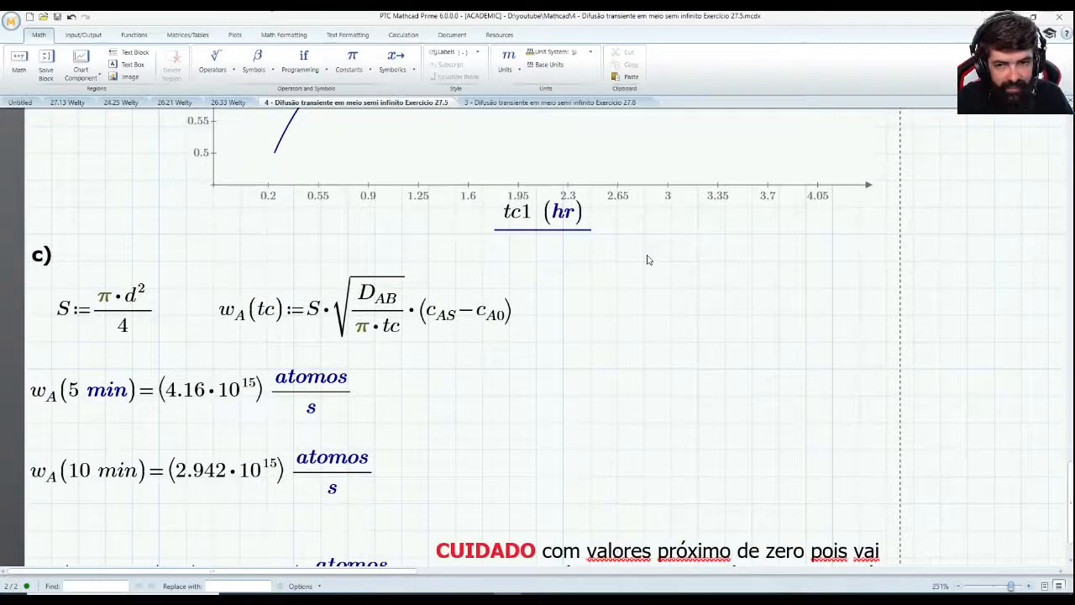
scroll(646, 260, "up", 20)
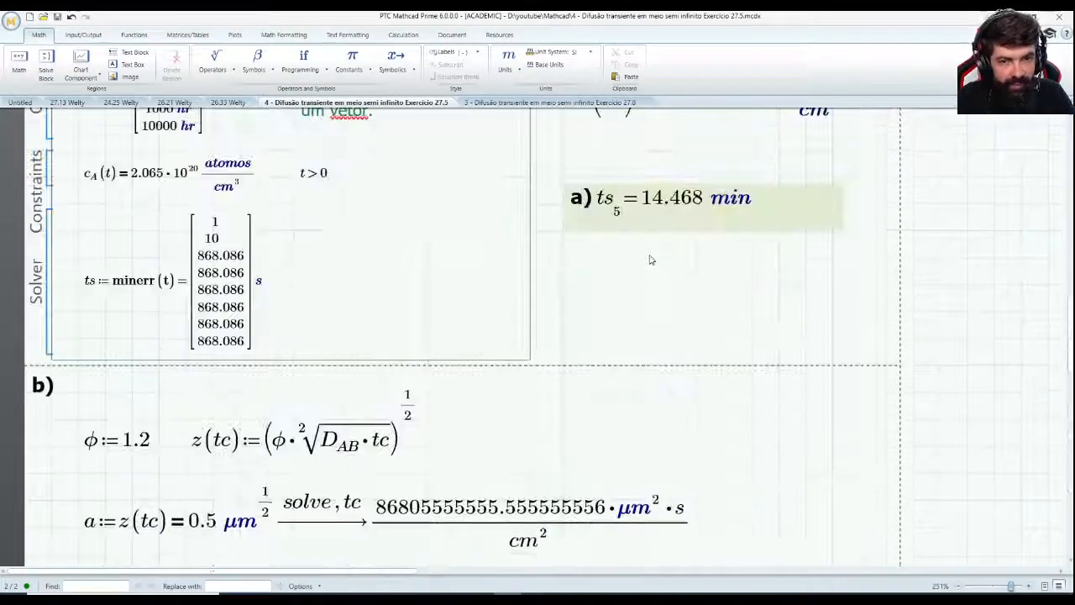
scroll(651, 261, "up", 20)
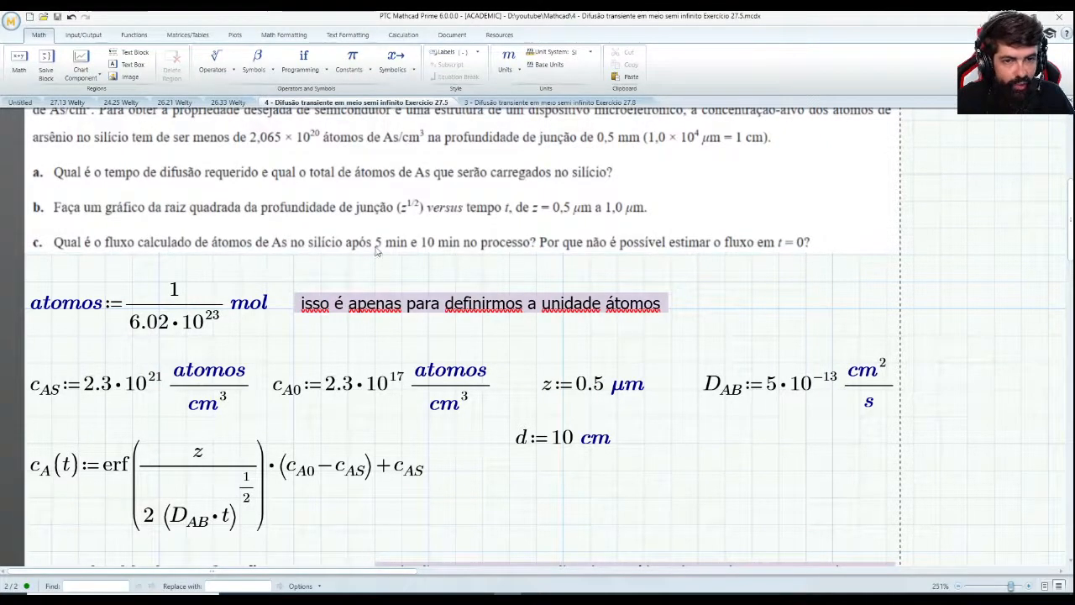
scroll(495, 255, "down", 3)
scroll(494, 256, "down", 15)
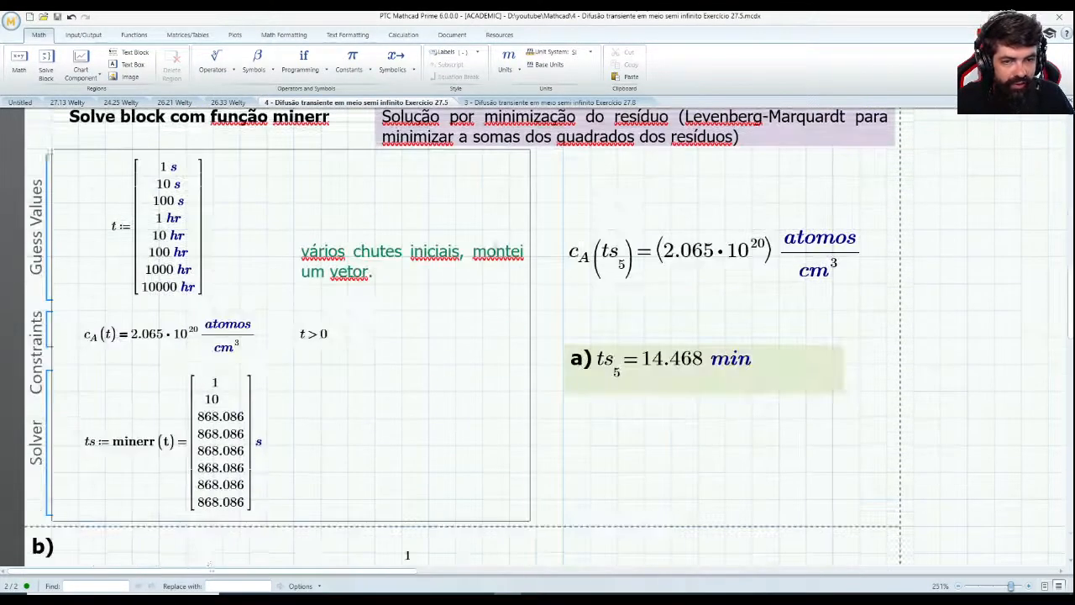
scroll(485, 244, "down", 10)
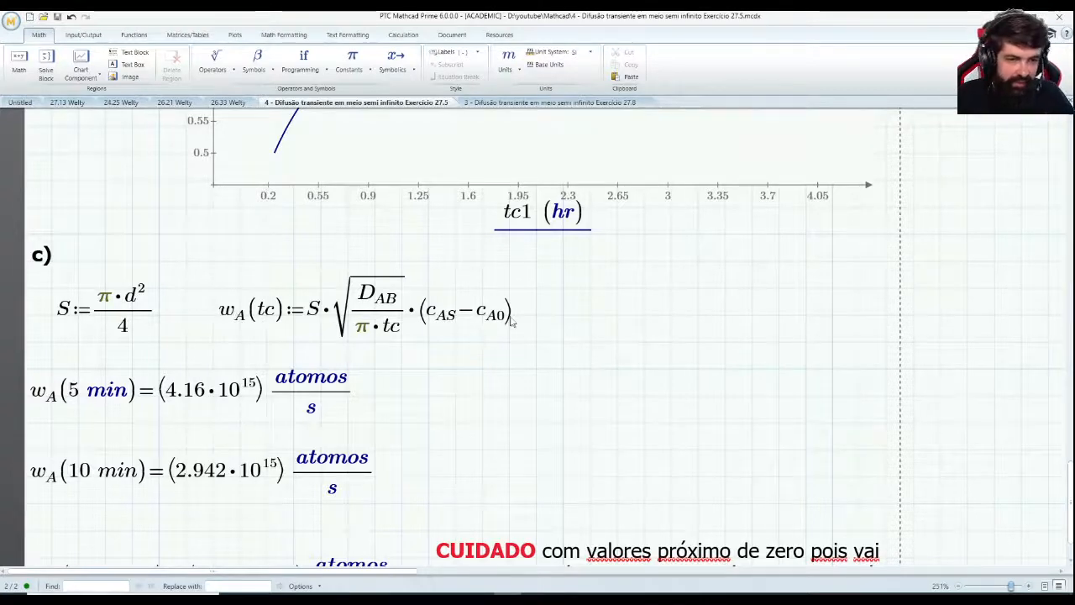
- Examine the area definition S and the terms of the flux function w_A(tc) in part c)
left_click(322, 312)
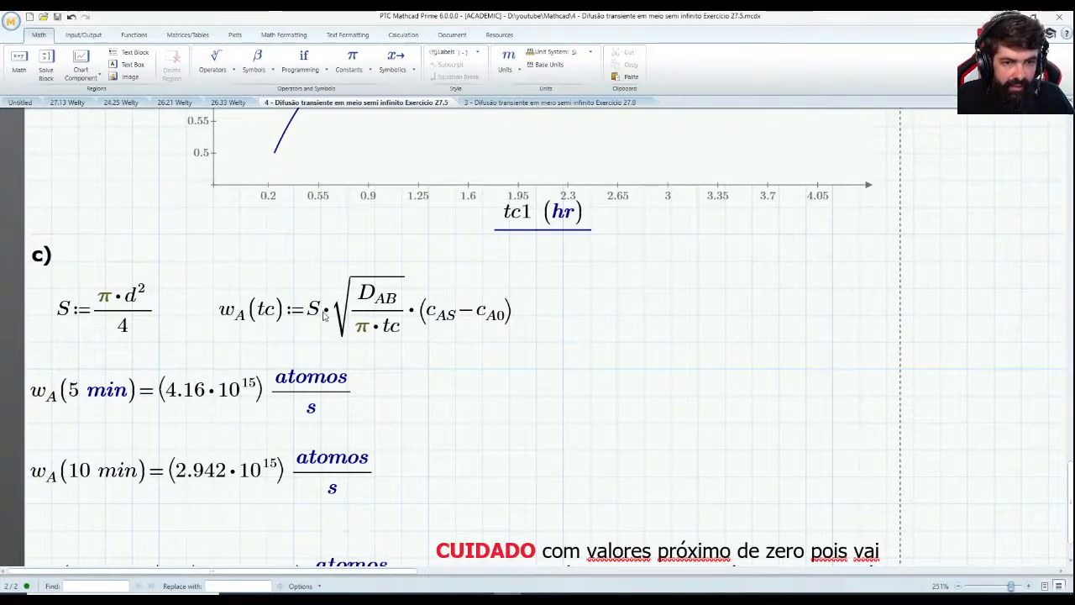
left_click(151, 324)
left_click_drag(116, 327, 72, 330)
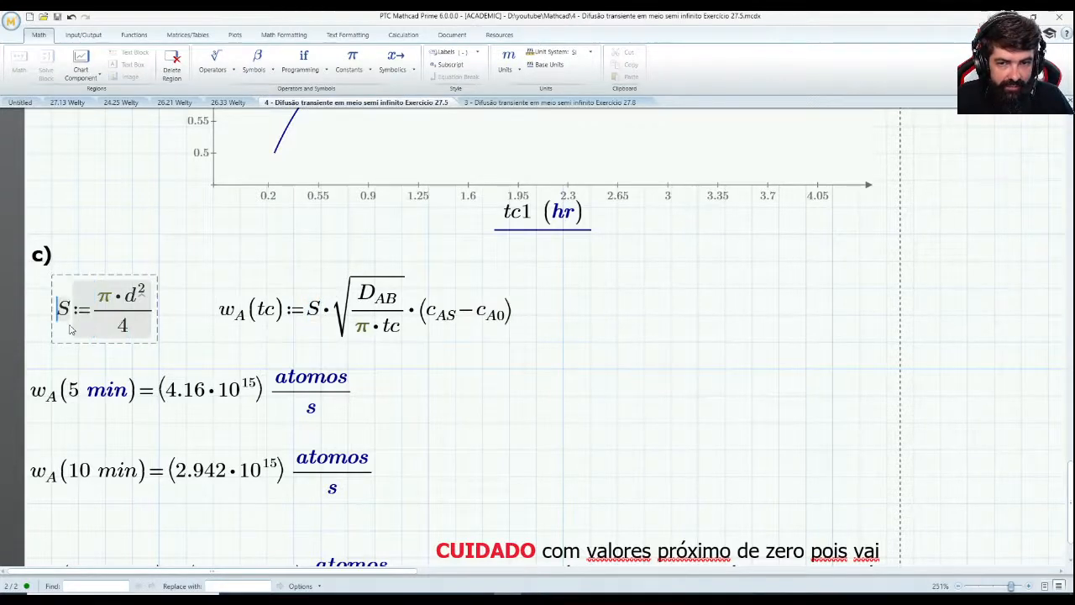
left_click(135, 304)
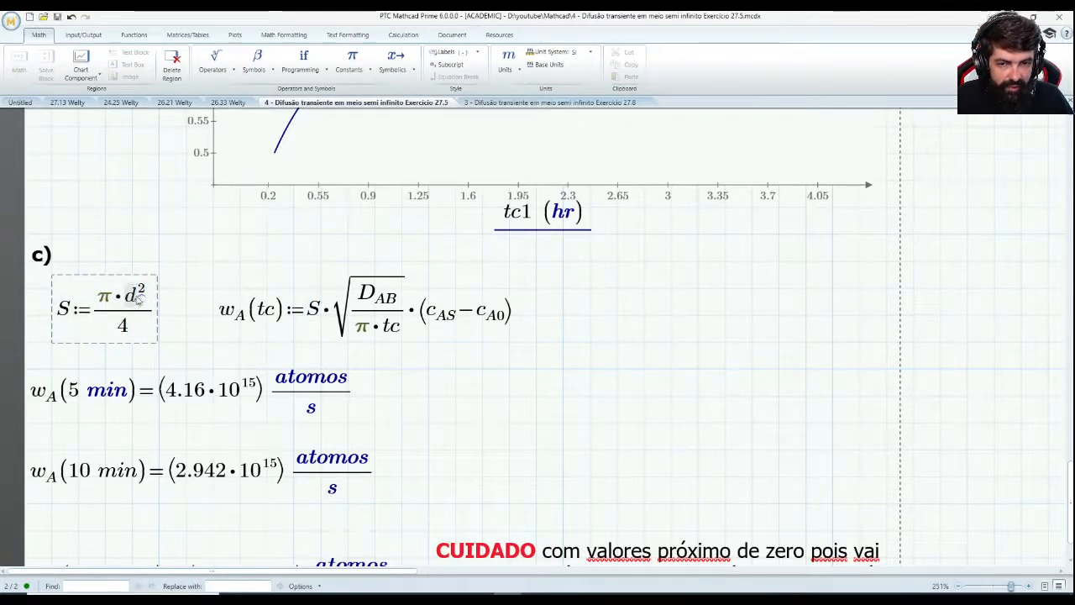
left_click(186, 289)
scroll(210, 327, "down", 2)
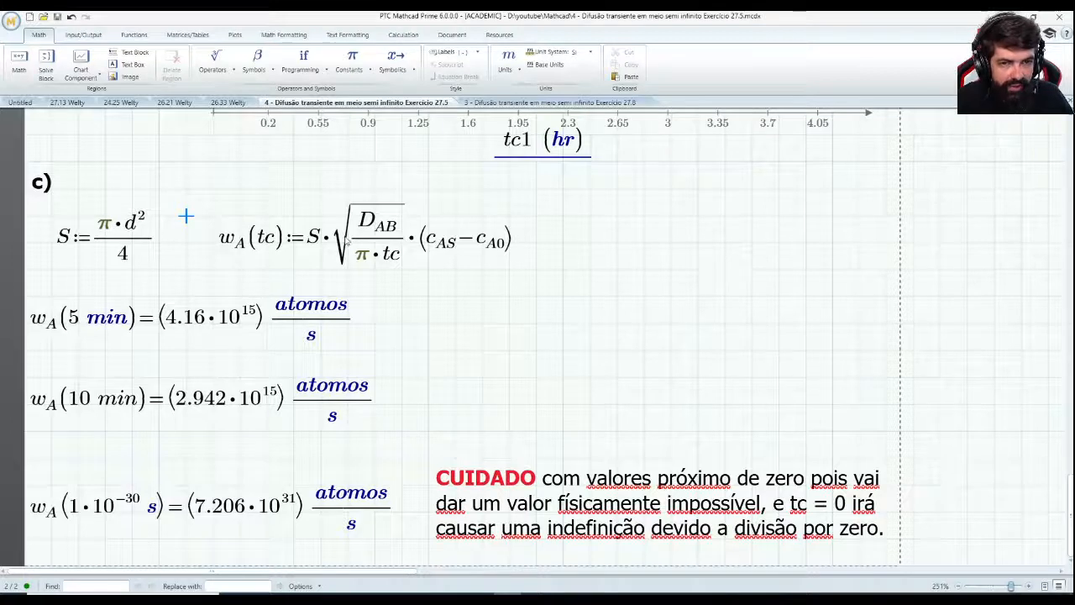
left_click(369, 256)
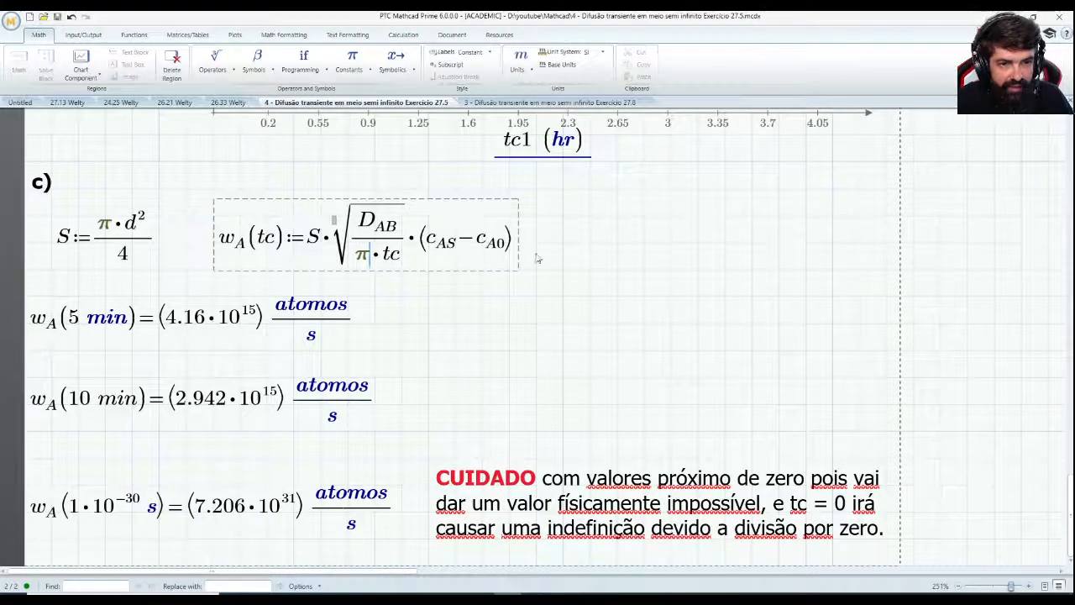
left_click(590, 244)
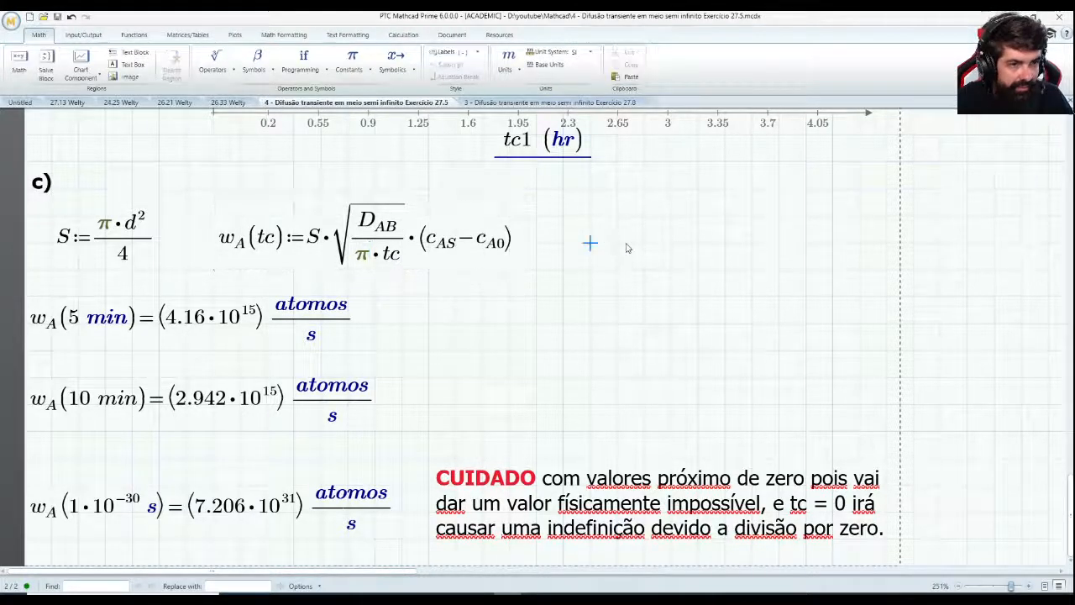
- Insert the built-in constant π in the blank area beside the w_A(tc) definition and evaluate it numerically
left_click(348, 74)
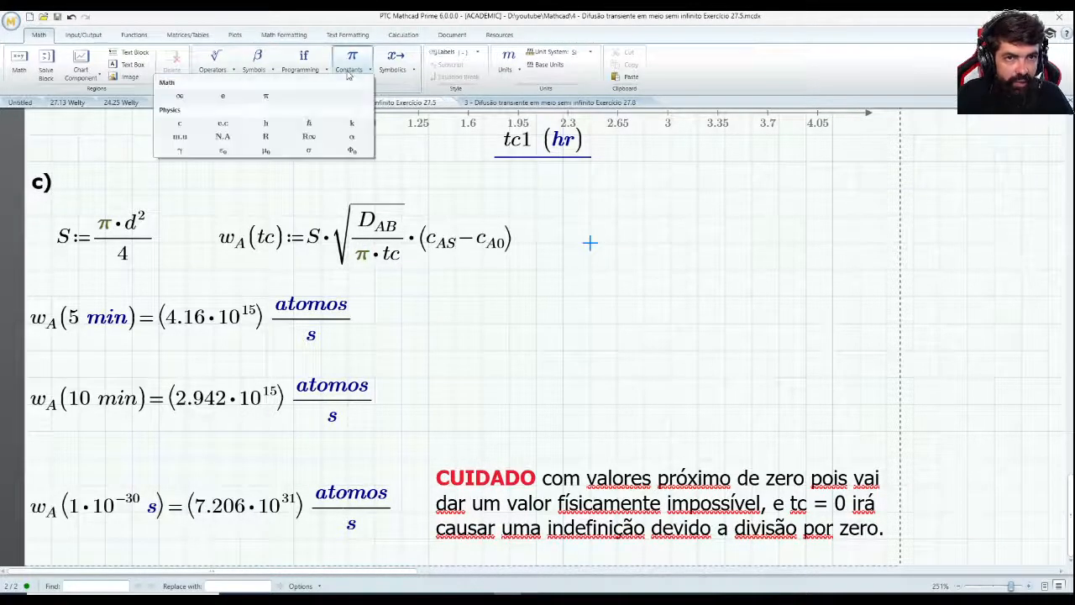
left_click(266, 97)
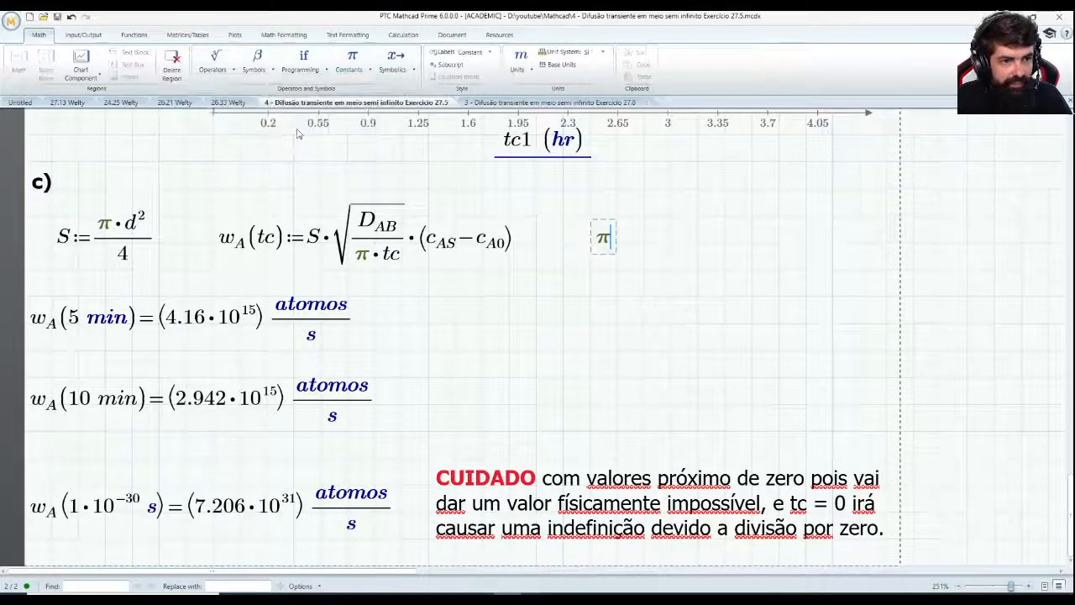
type("=3.142")
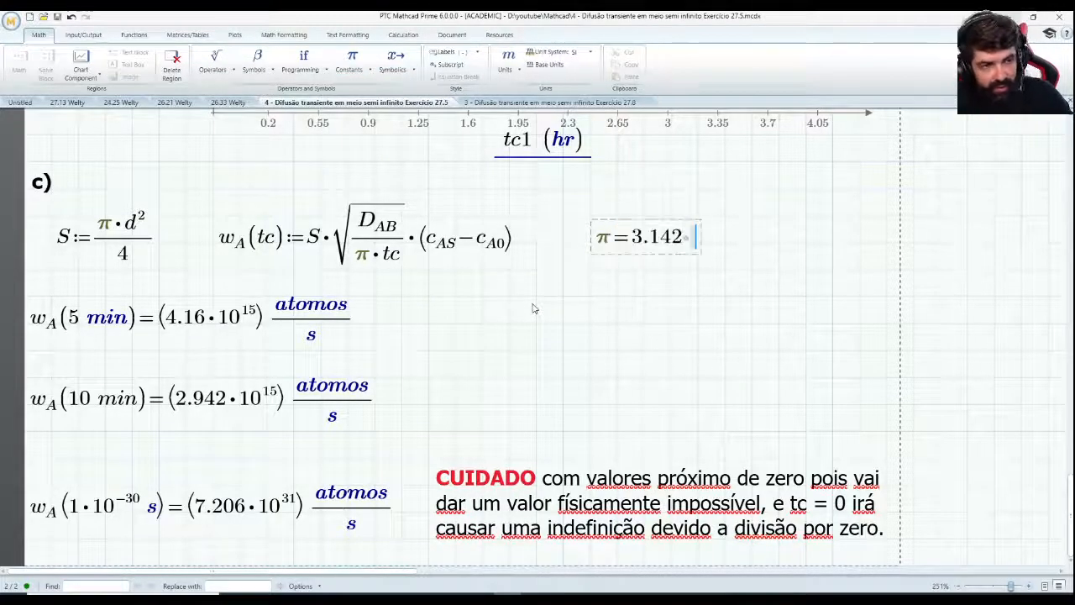
left_click(670, 348)
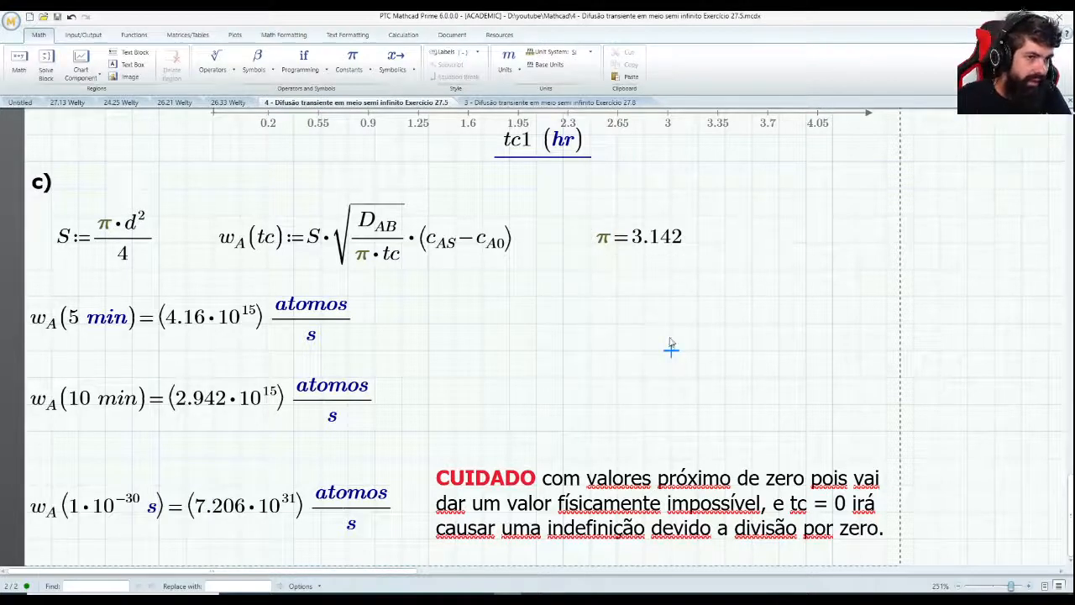
- Delete the π evaluation beside the w_A(tc) definition
left_click_drag(648, 216, 697, 235)
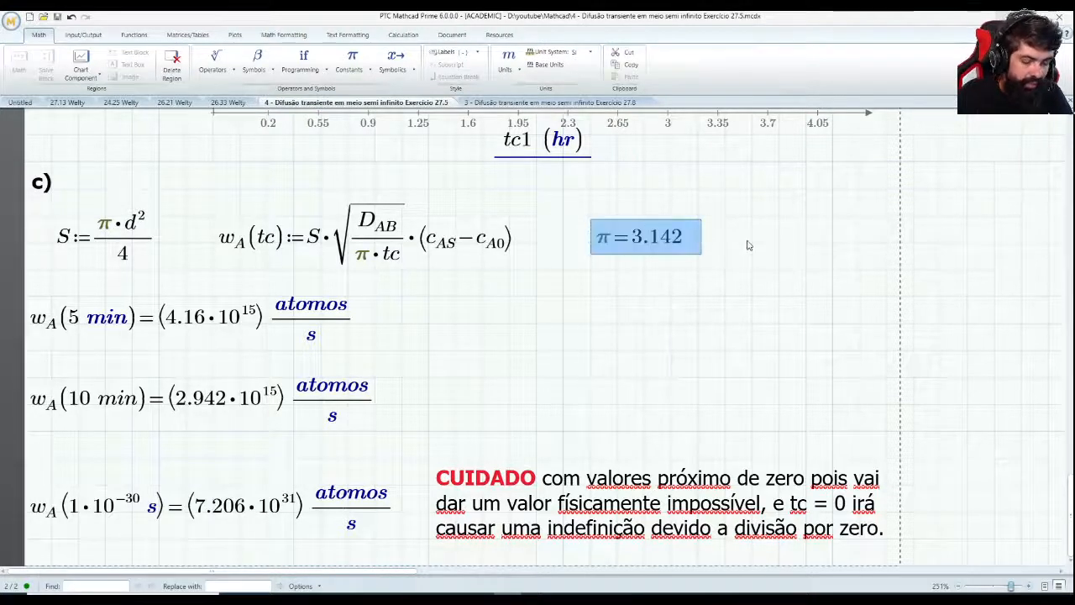
key("Delete")
left_click(628, 289)
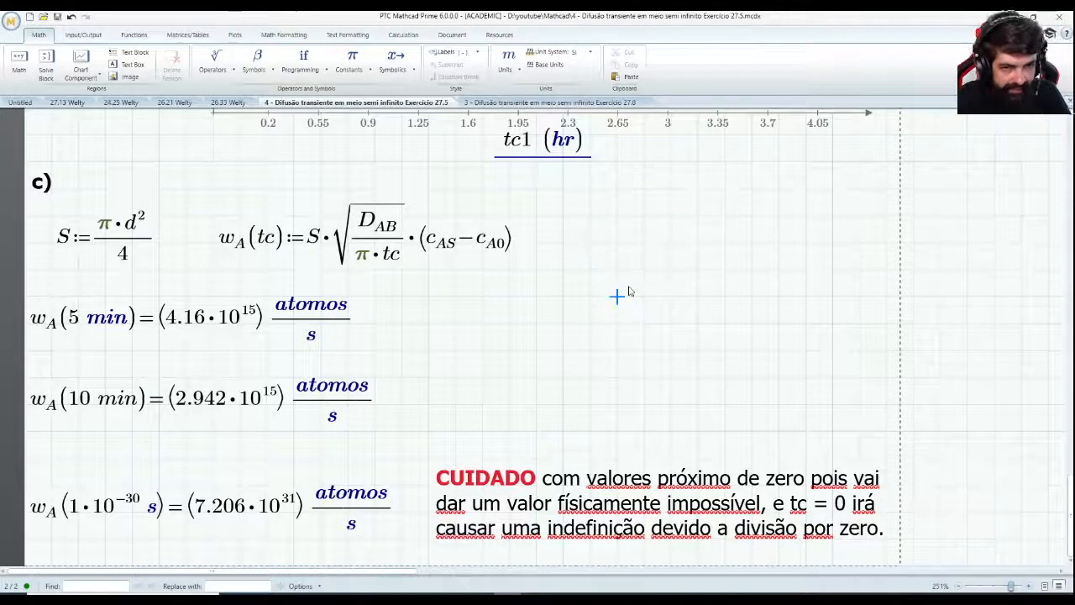